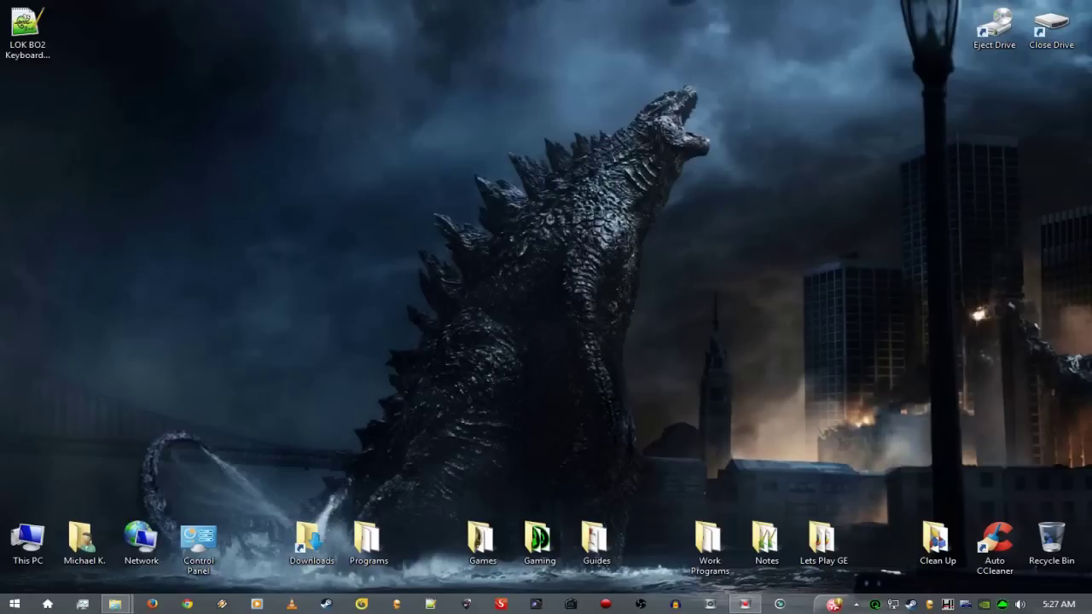
# - Launch Open Broadcaster Software, run a stream preview of the Desktop scene with the Single Desktop profile, and stop it
pyautogui.click(639, 604)
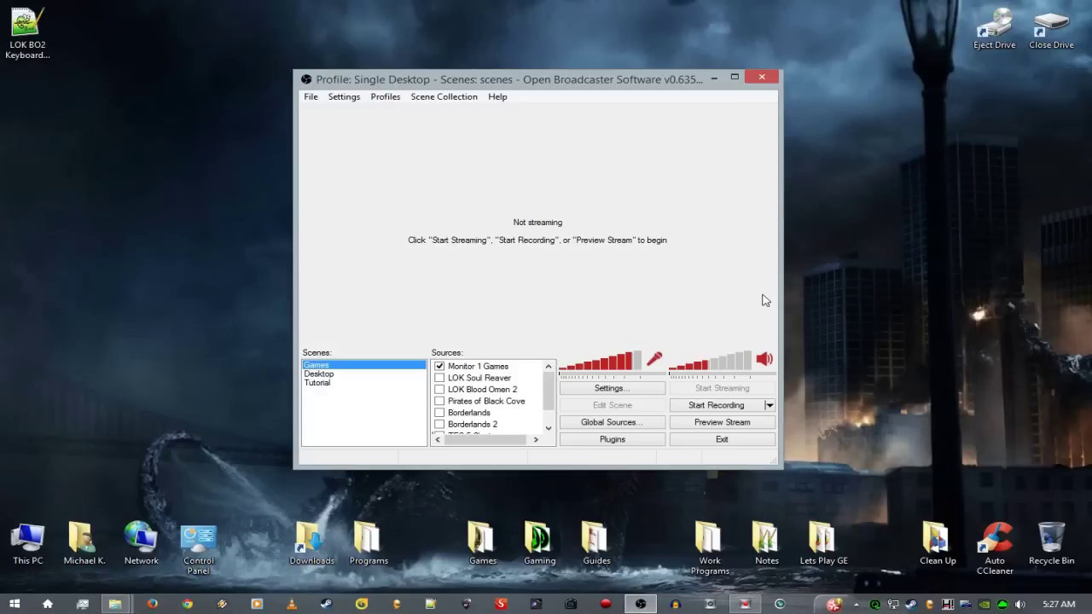
pyautogui.click(328, 375)
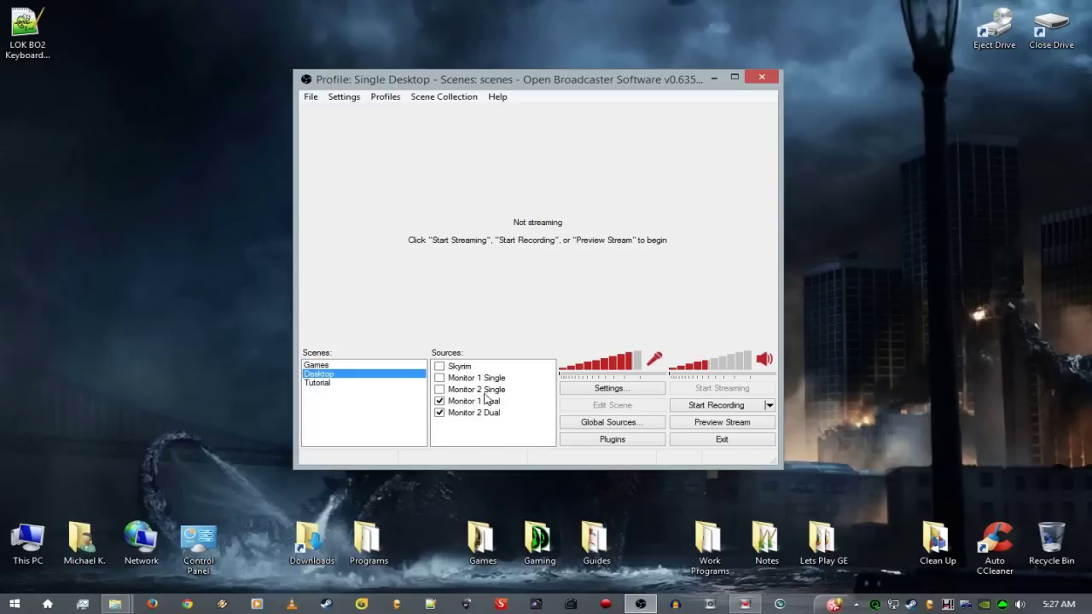
pyautogui.click(703, 422)
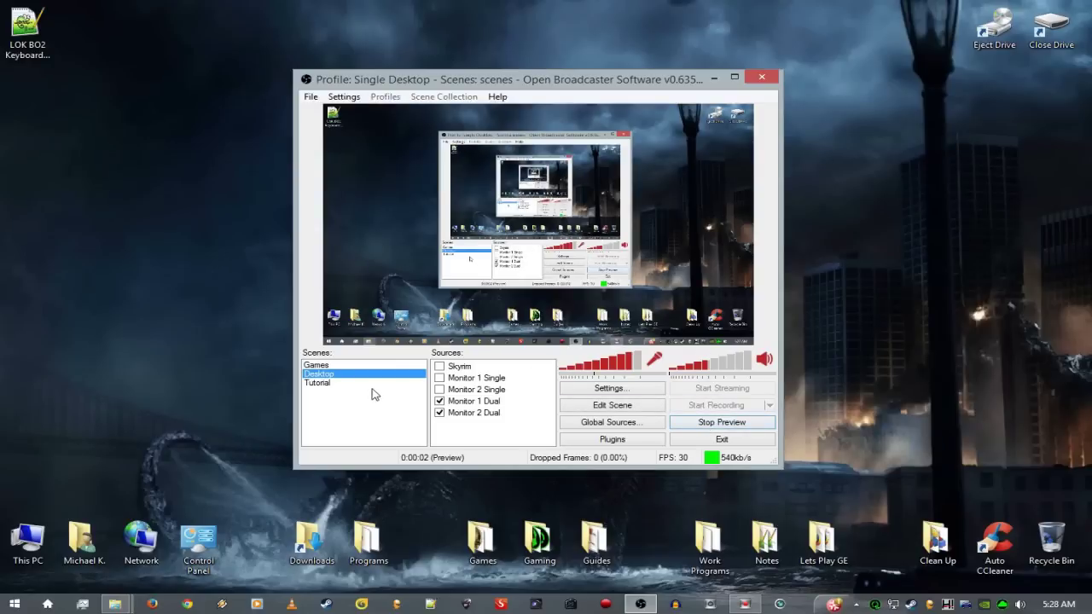
pyautogui.click(732, 424)
# - Switch to the Dual Monitors profile, preview the Desktop scene enlarged to full window size, and stop the preview
pyautogui.click(385, 97)
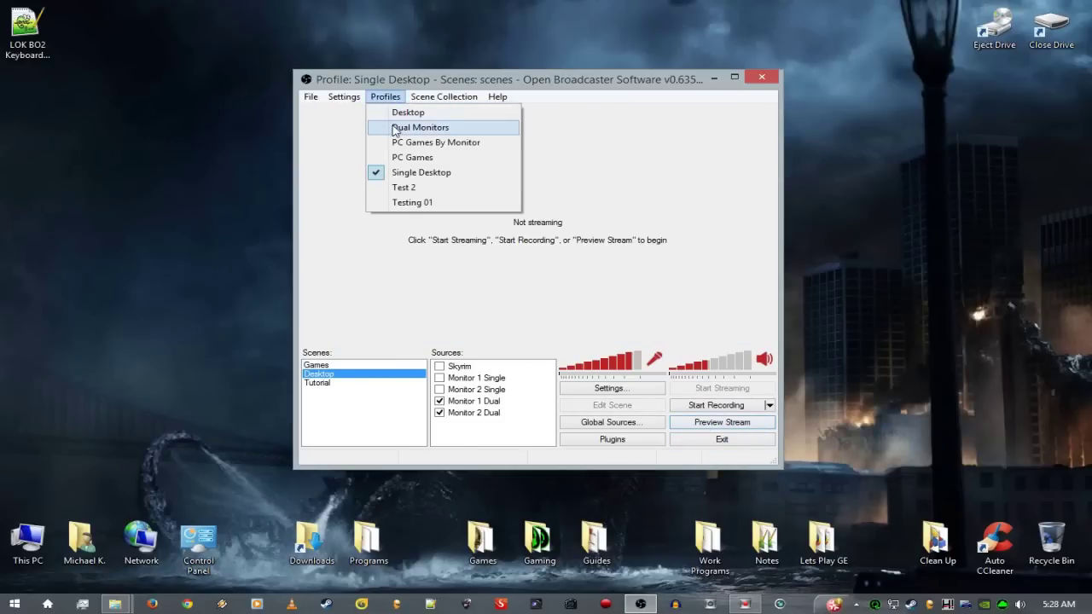
pyautogui.click(400, 126)
pyautogui.click(700, 424)
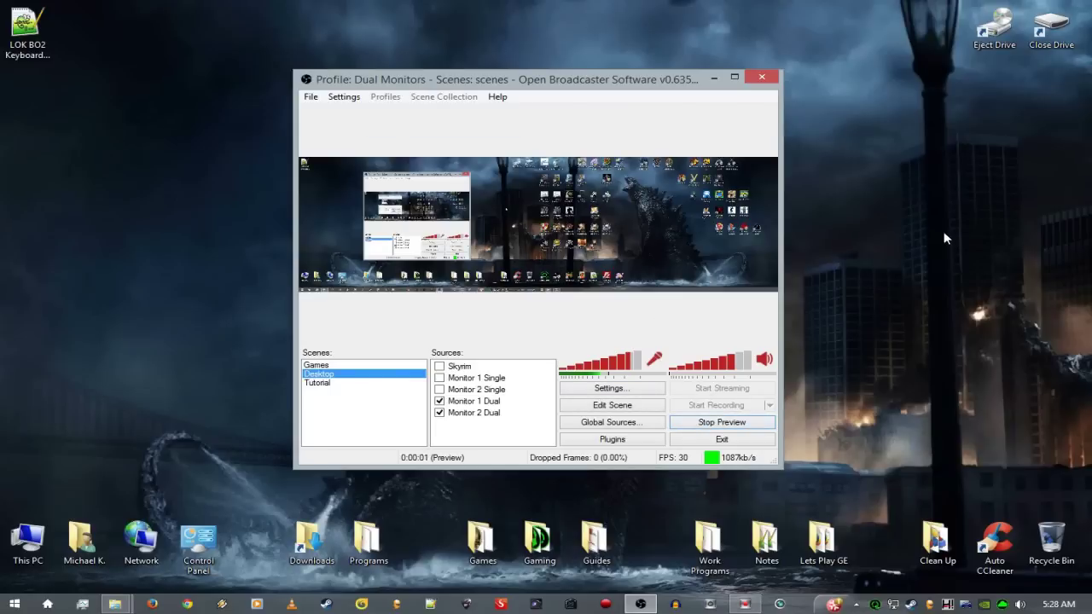
pyautogui.doubleClick(667, 85)
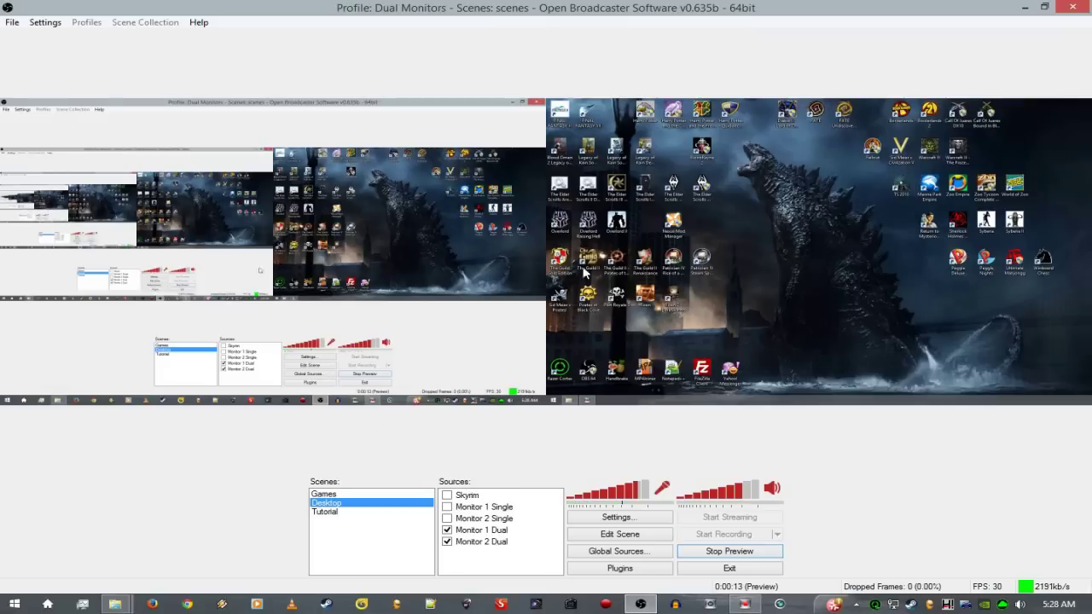
pyautogui.doubleClick(700, 12)
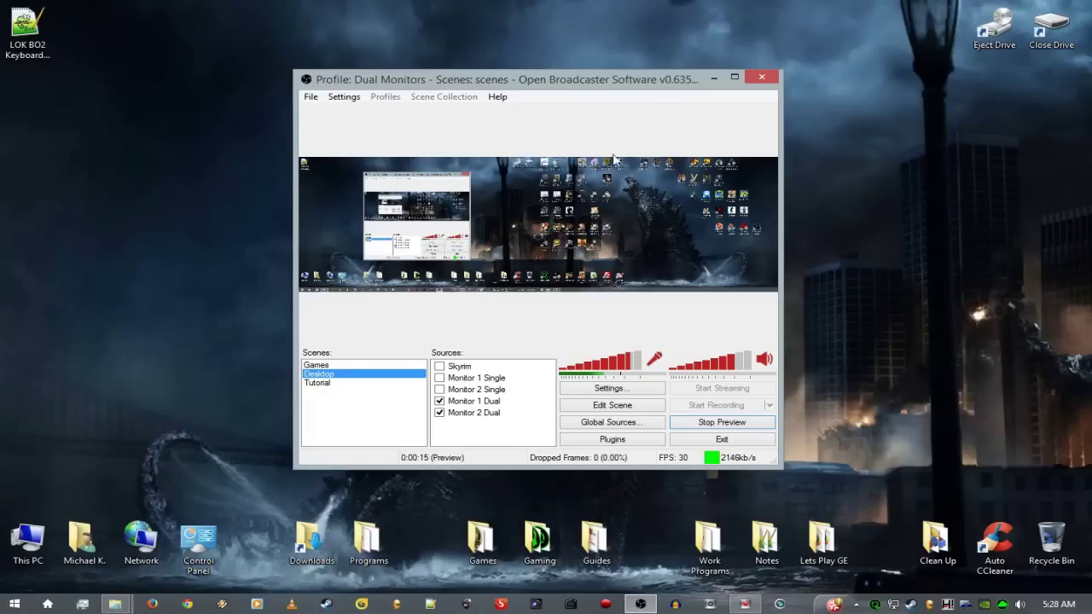
pyautogui.moveTo(633, 83); pyautogui.dragTo(612, 78)
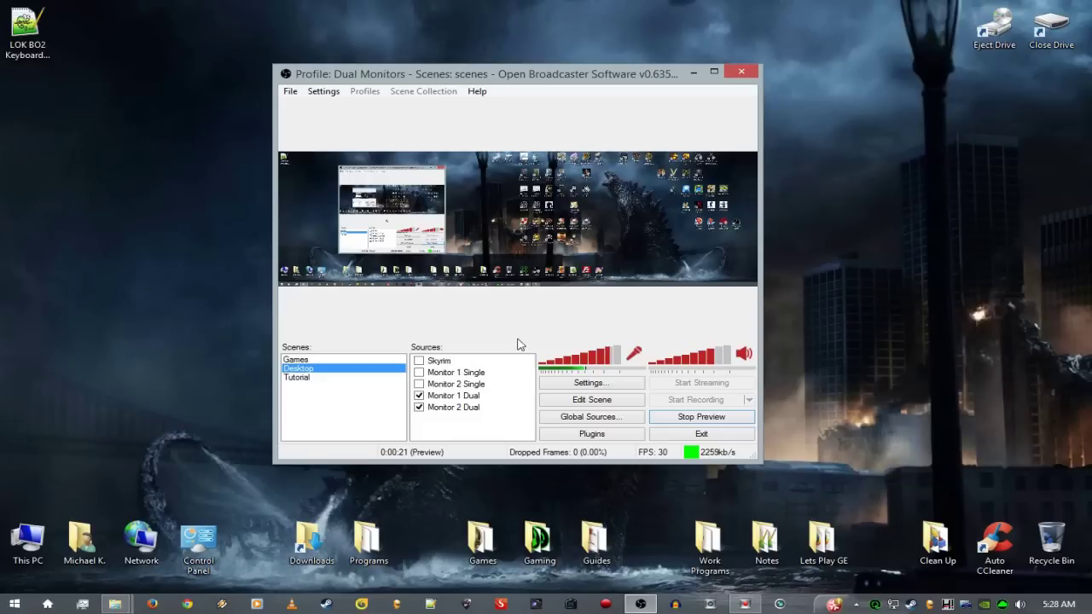
pyautogui.click(699, 417)
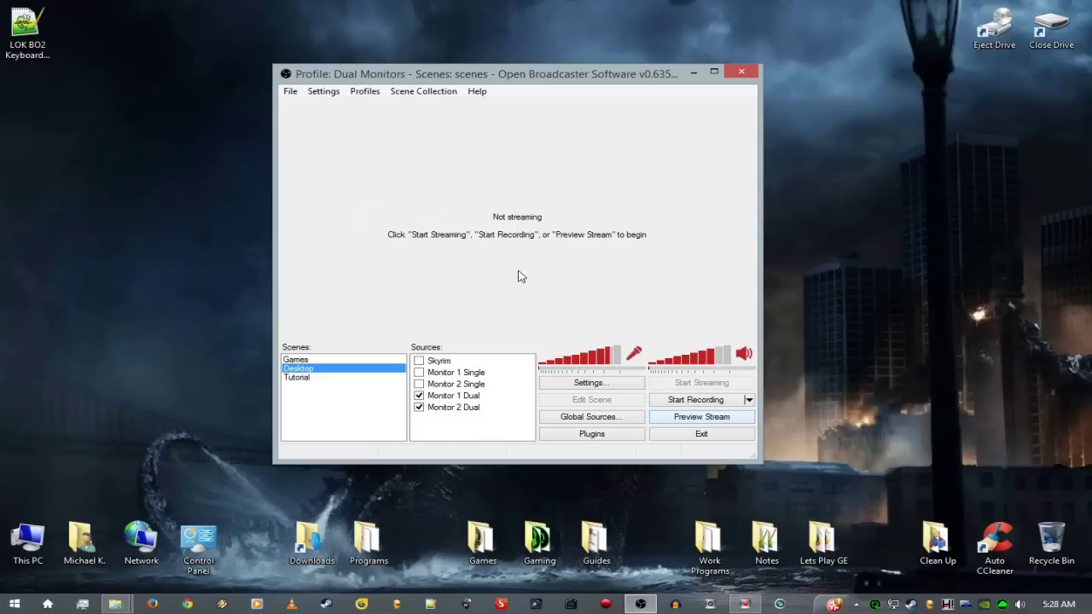
# - Select the Tutorial scene and switch the active profile to Single Desktop
pyautogui.click(307, 377)
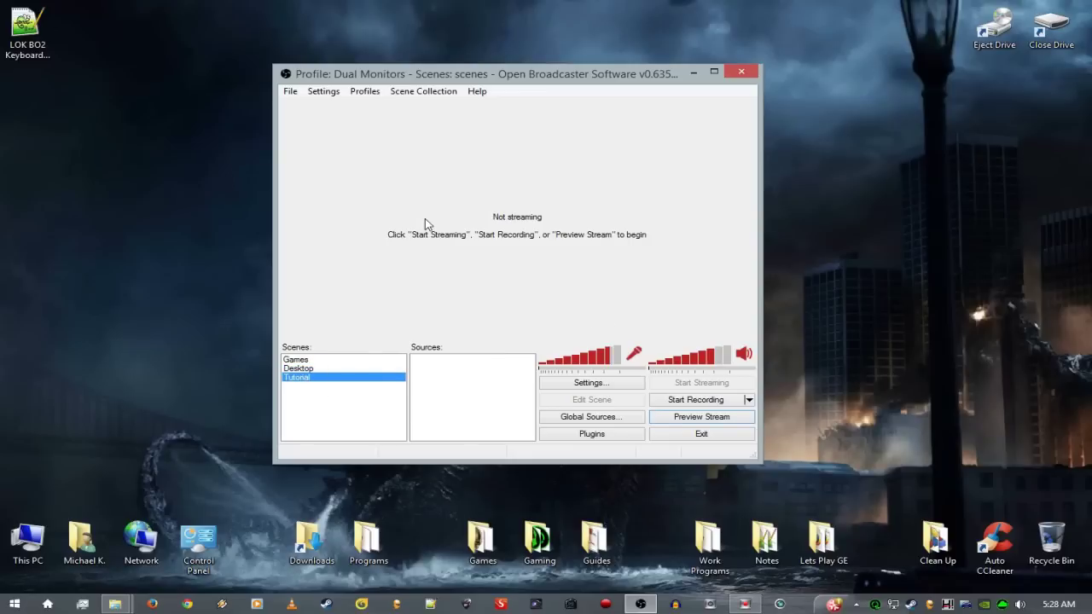
pyautogui.click(364, 92)
pyautogui.click(365, 91)
pyautogui.click(360, 94)
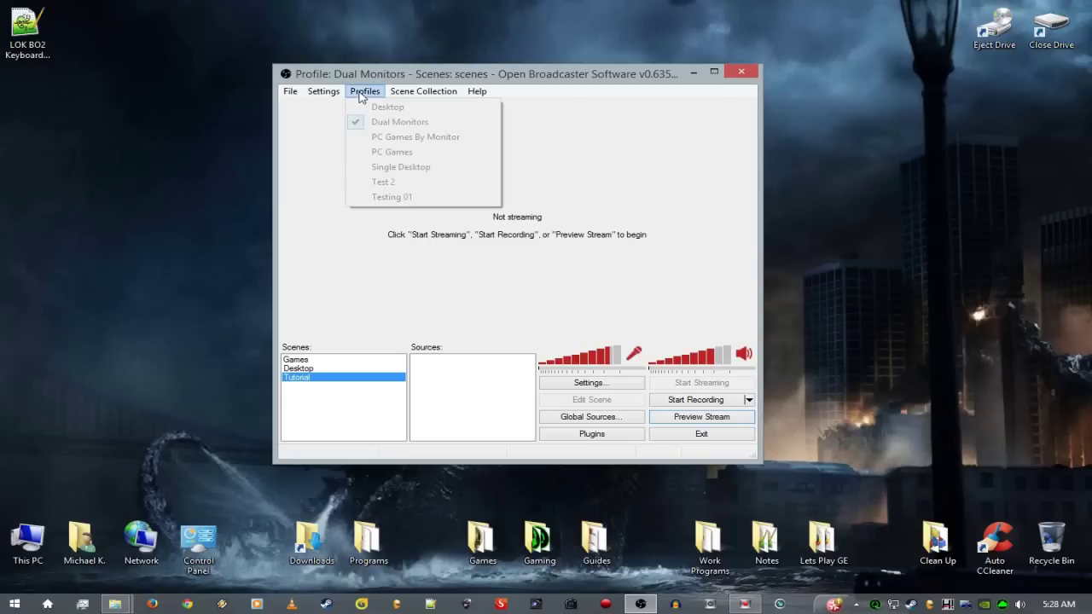
pyautogui.click(383, 175)
# - Add a new settings profile named "Tutorial Single Desktop" based on the Single Desktop profile
pyautogui.click(331, 92)
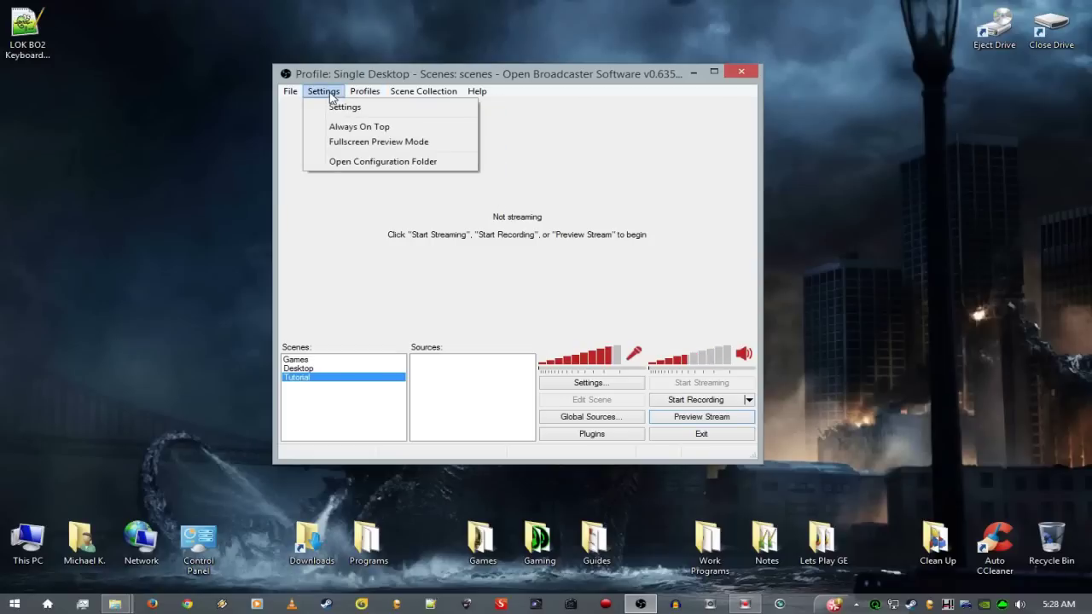
pyautogui.moveTo(364, 91)
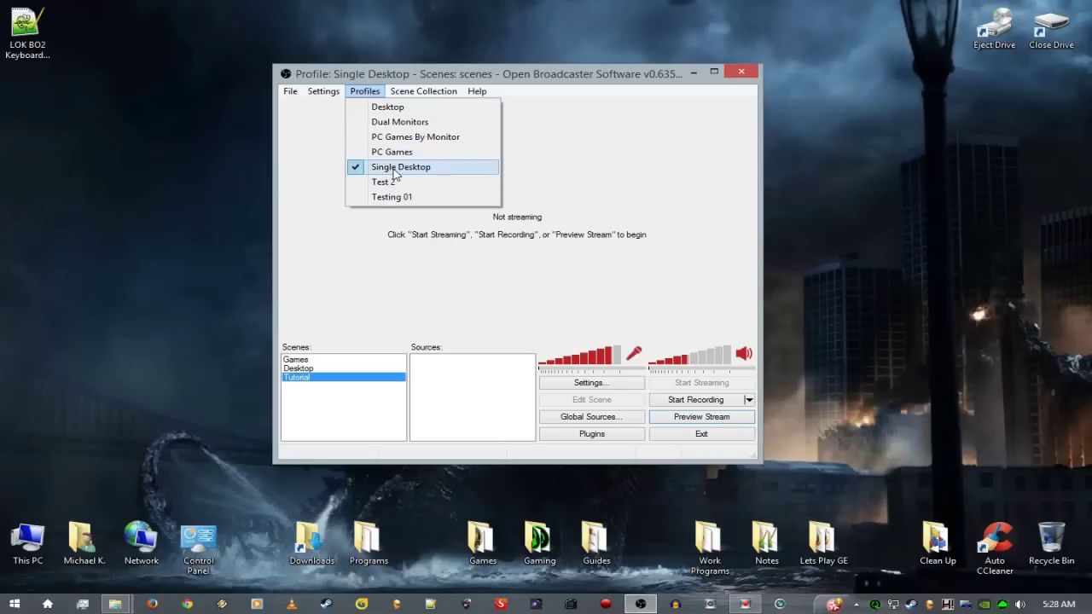
pyautogui.click(332, 94)
pyautogui.click(333, 94)
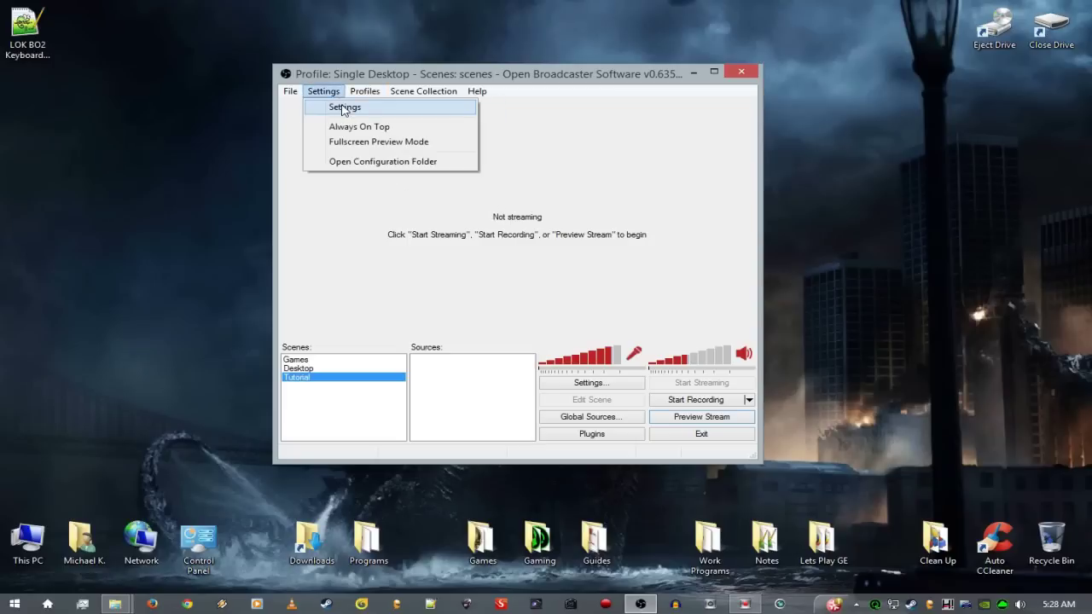
pyautogui.click(344, 108)
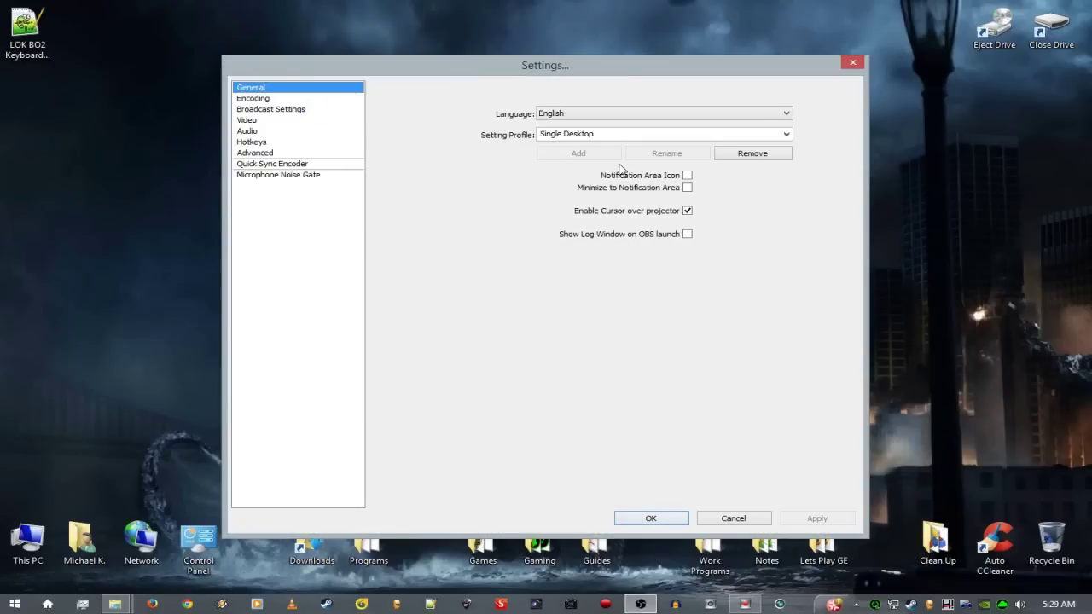
pyautogui.click(621, 130)
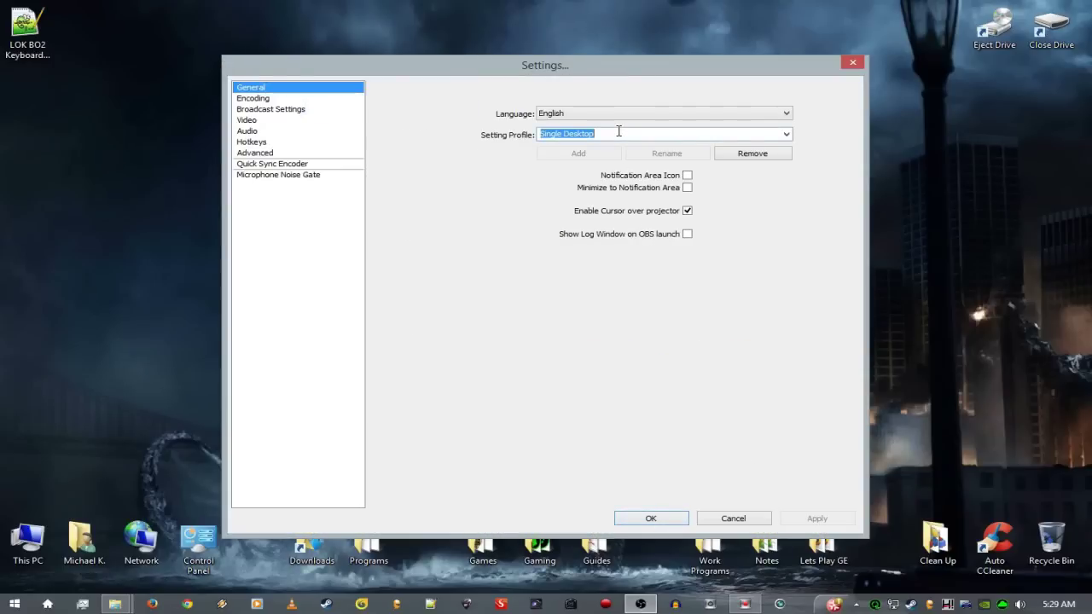
pyautogui.press('Home')
pyautogui.write('Tutorial')
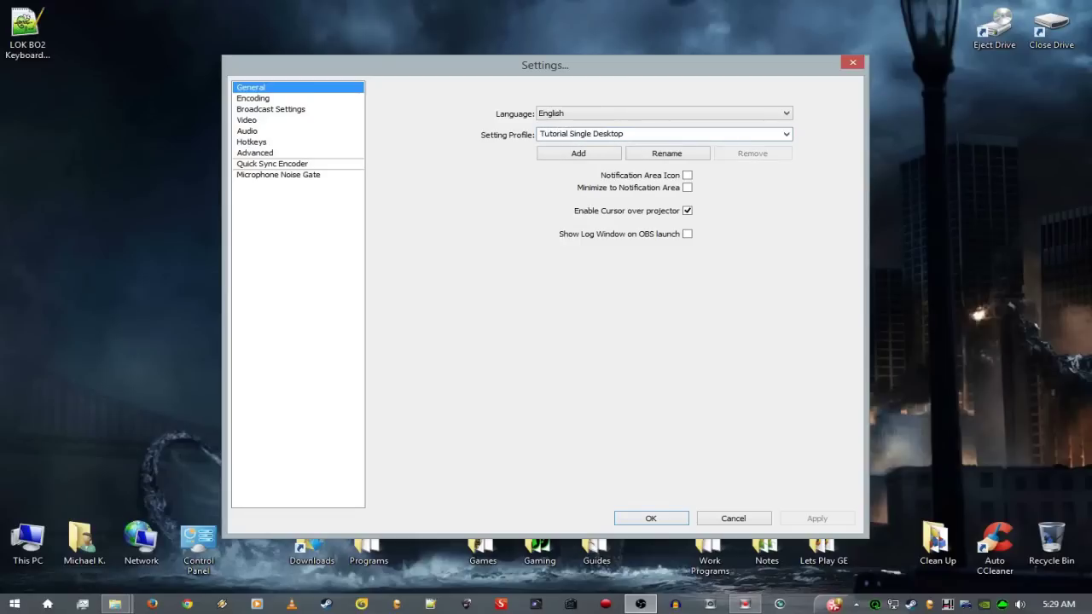
pyautogui.click(565, 161)
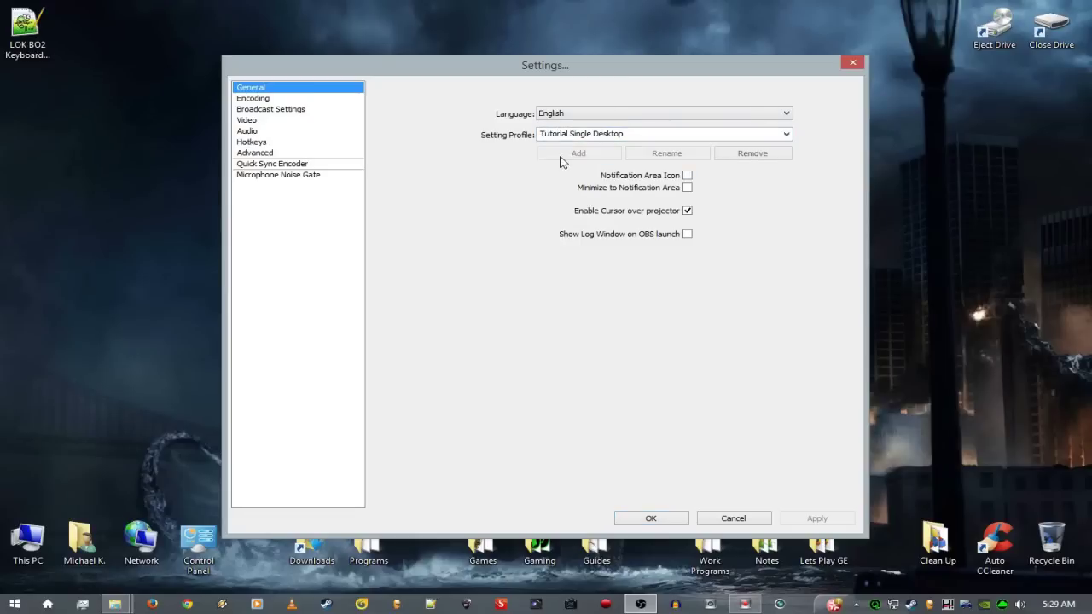
# - Set the profile's video base resolution to Monitor 1 and apply the change
pyautogui.click(256, 98)
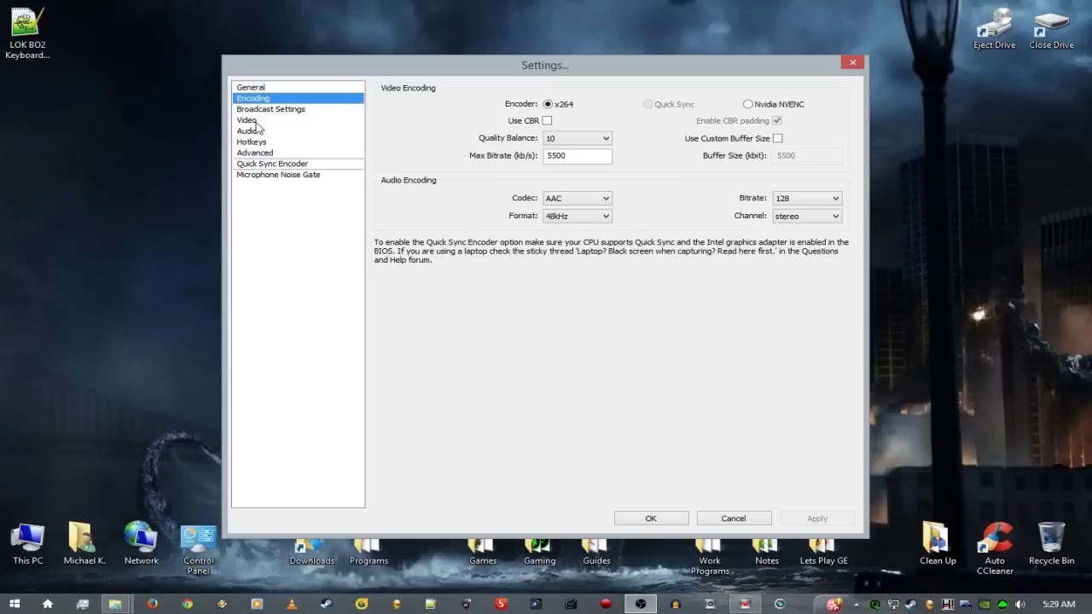
pyautogui.click(248, 120)
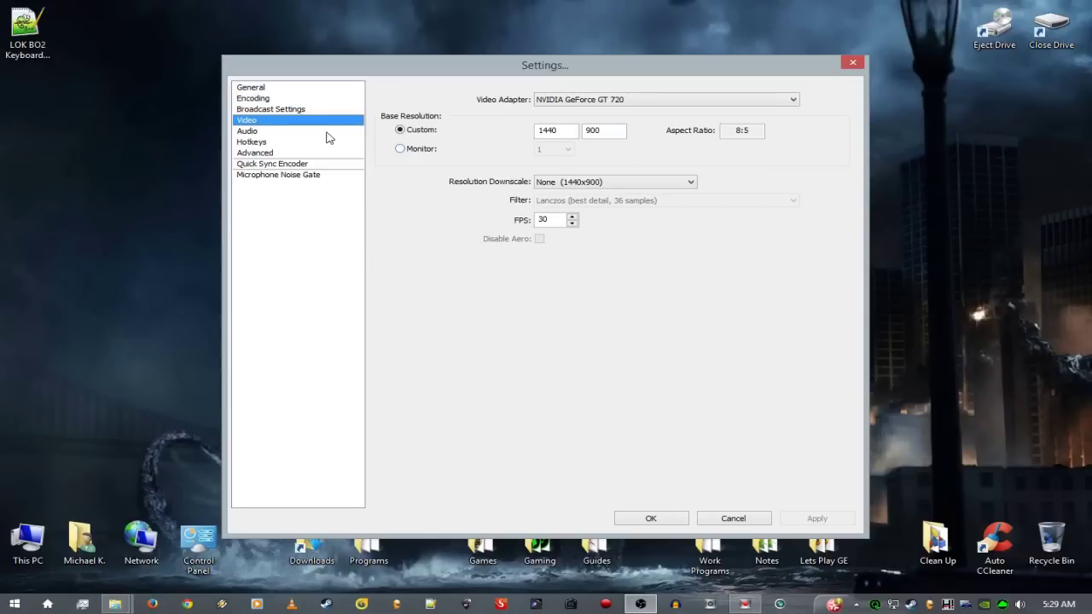
pyautogui.click(423, 151)
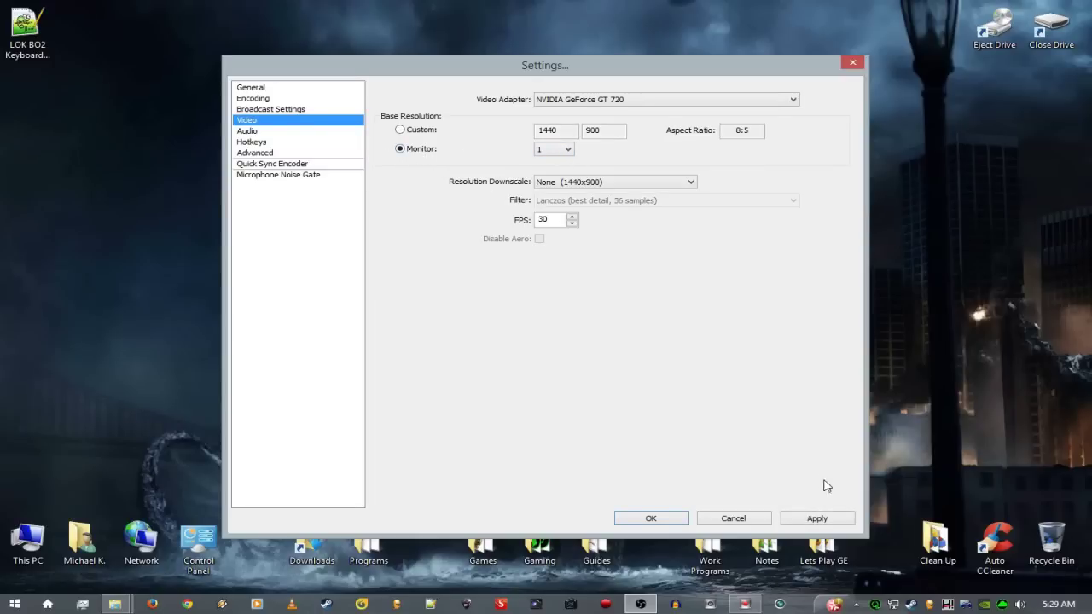
pyautogui.click(823, 523)
# - Review the Tutorial Single Desktop profile's name and its encoding, video and microphone noise gate settings
pyautogui.click(259, 89)
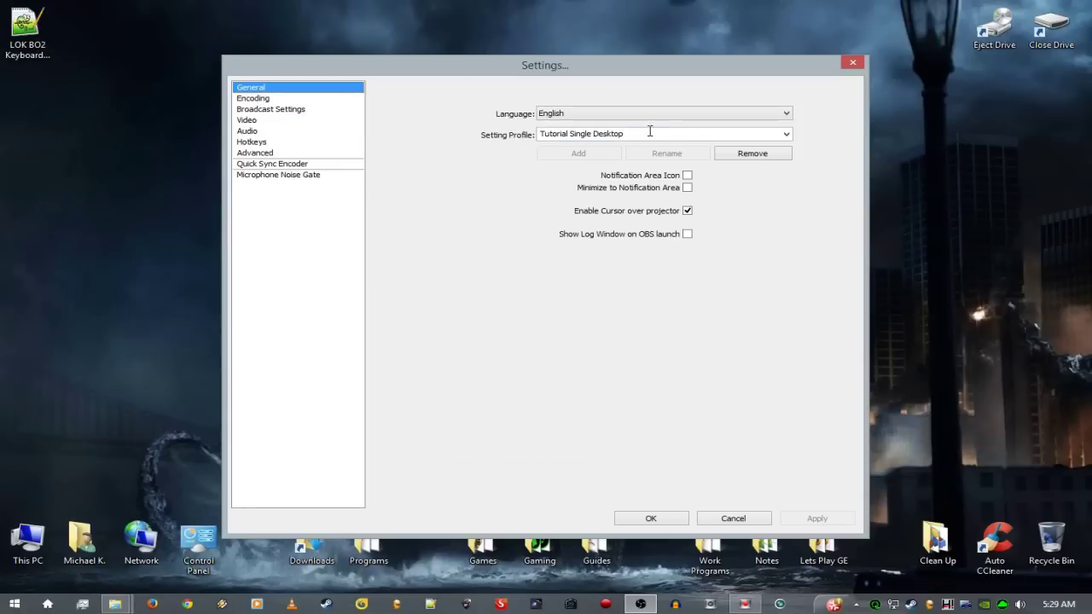
pyautogui.click(648, 132)
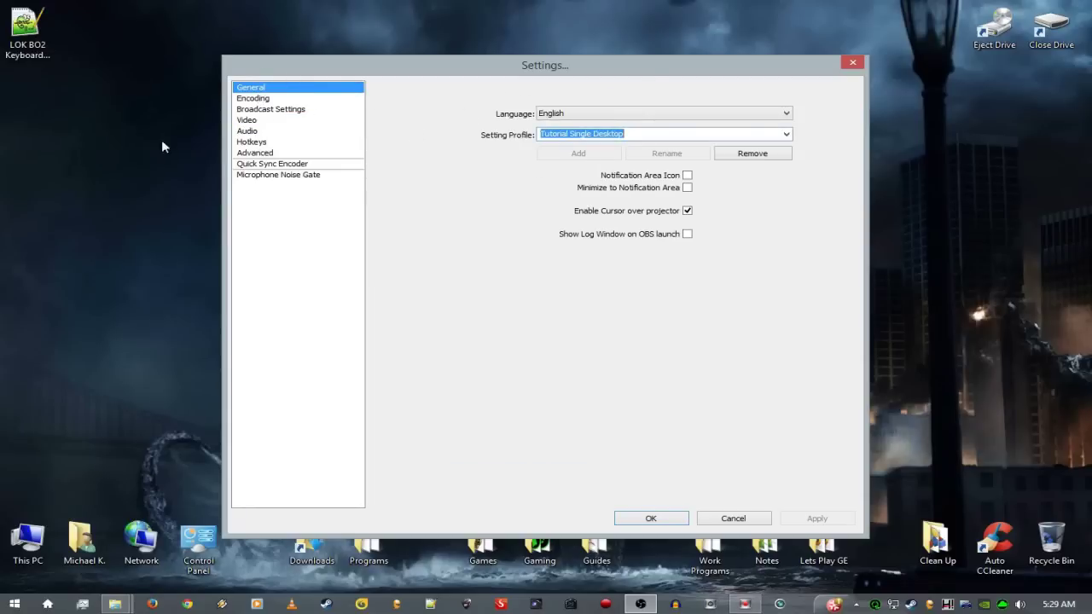
pyautogui.click(260, 98)
pyautogui.click(247, 119)
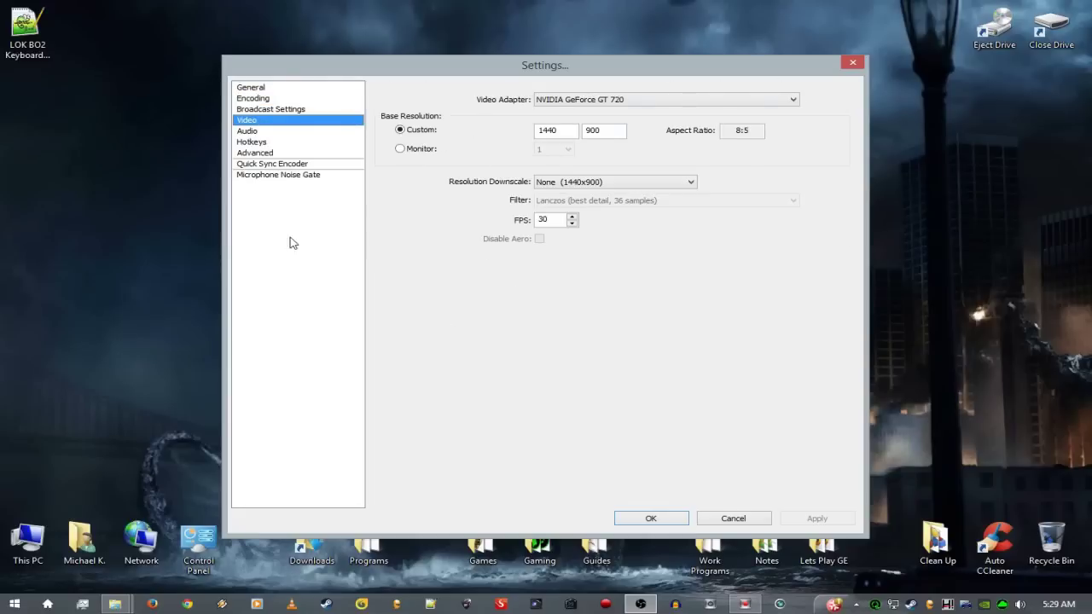
pyautogui.click(275, 174)
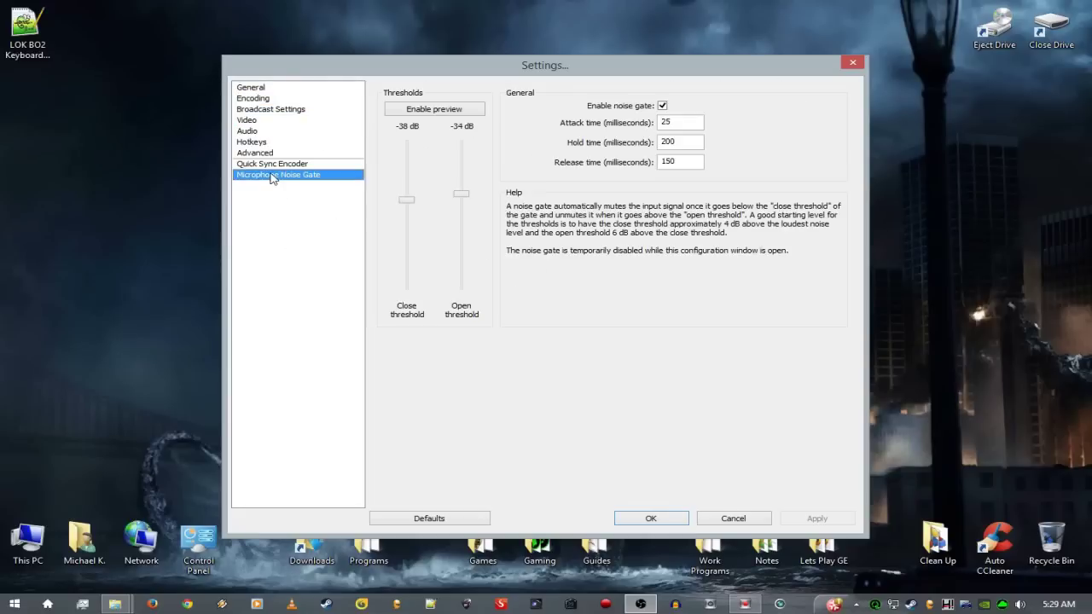
# - Add another settings profile named "Tutorial Dual Desktop" based on the Tutorial Single Desktop profile
pyautogui.click(270, 89)
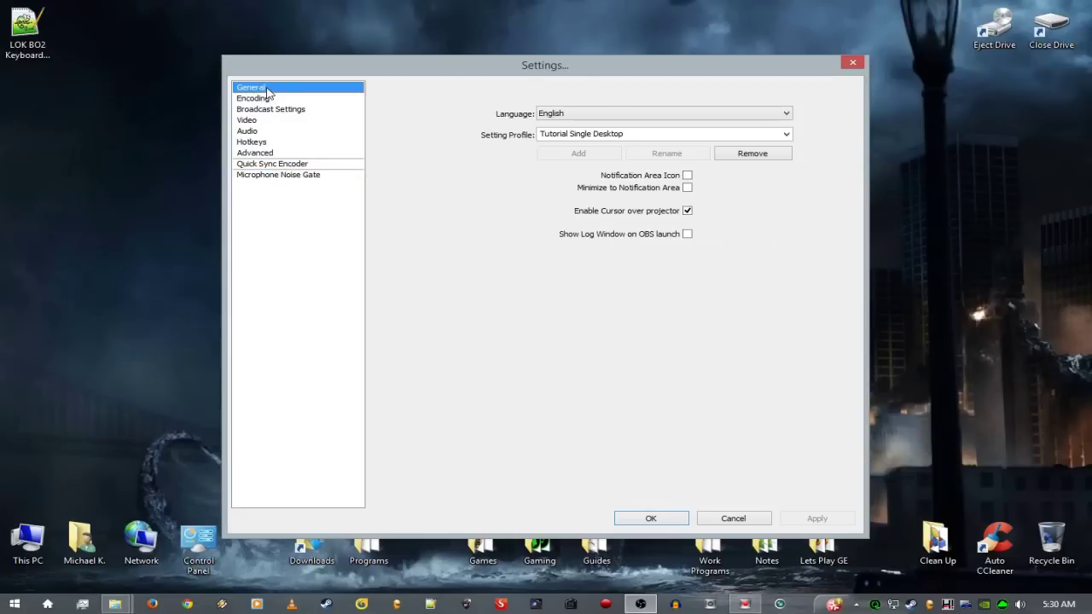
pyautogui.doubleClick(552, 137)
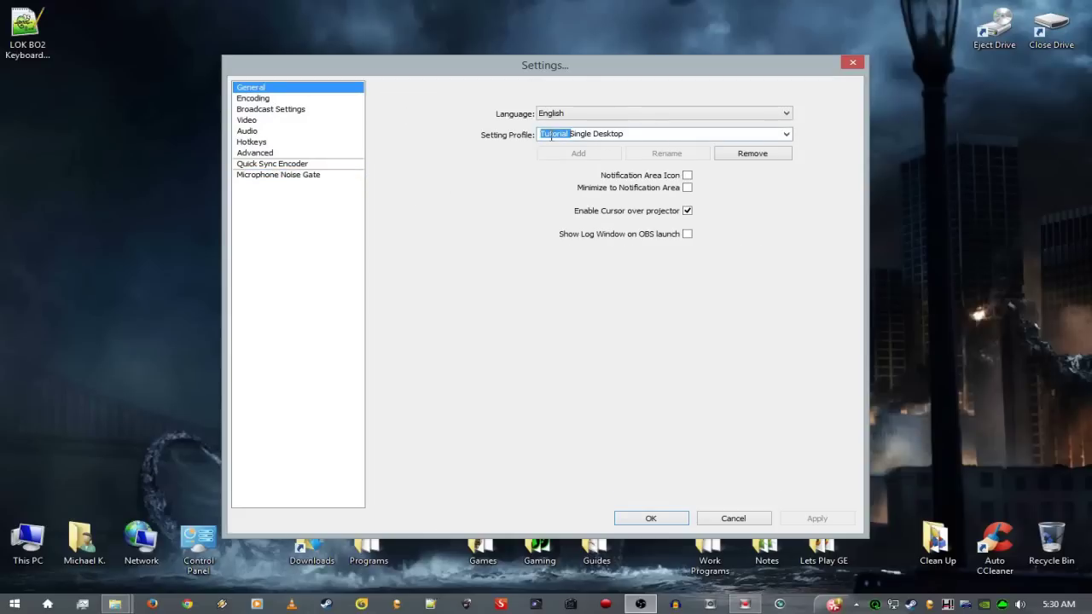
pyautogui.press('Right')
pyautogui.press('Delete')
pyautogui.press('Delete')
pyautogui.press('Delete')
pyautogui.press('Delete')
pyautogui.press('Delete')
pyautogui.press('Delete')
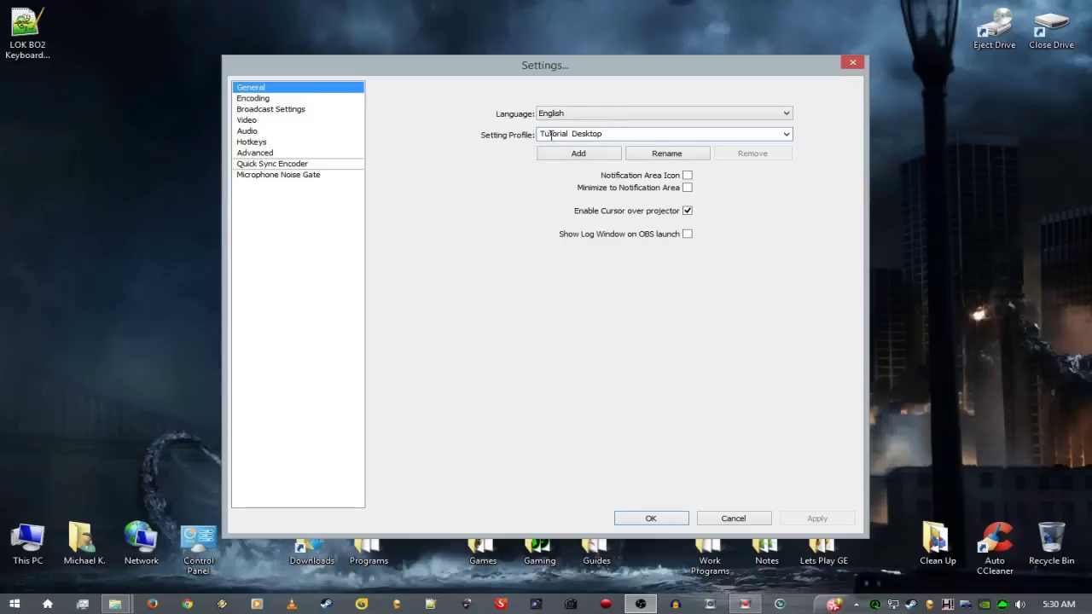
pyautogui.write('Dual')
pyautogui.click(575, 159)
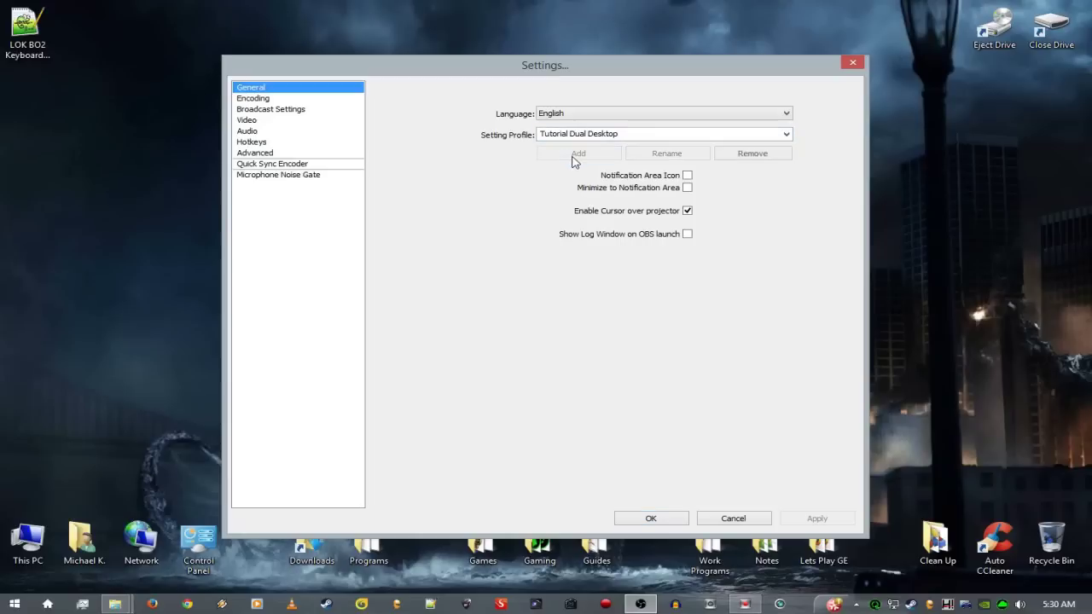
# - Examine the custom base resolution's width and height in the Tutorial Dual Desktop profile's video settings
pyautogui.click(259, 121)
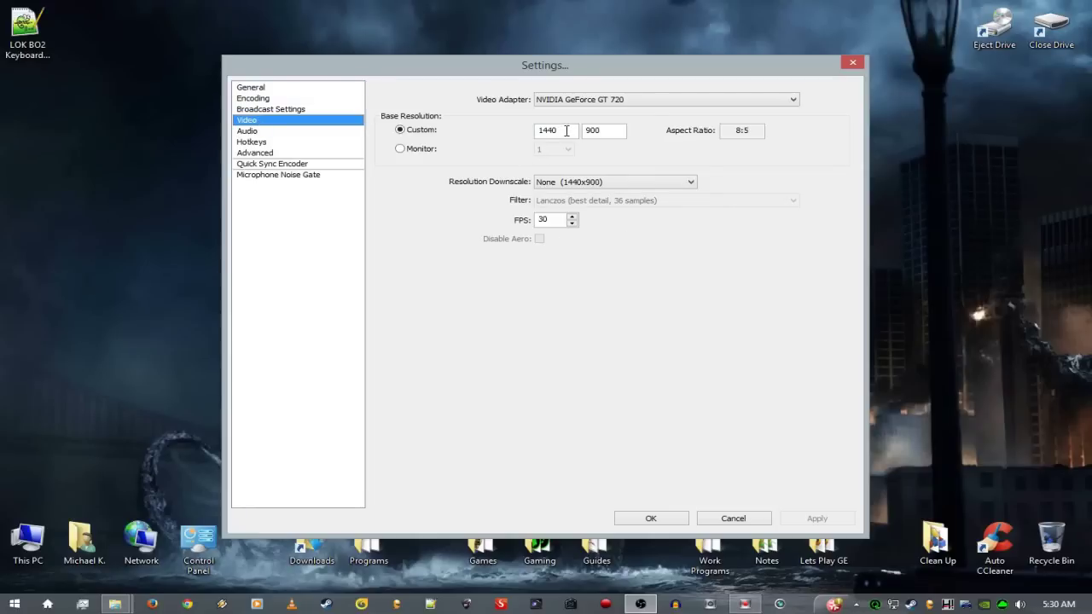
pyautogui.moveTo(562, 68); pyautogui.dragTo(539, 62)
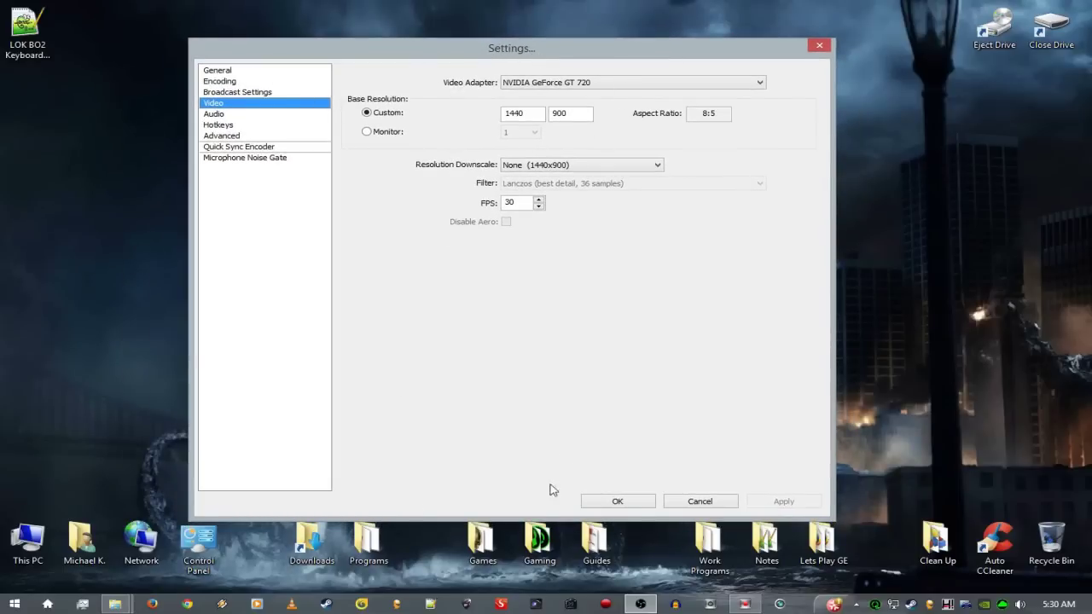
pyautogui.doubleClick(528, 113)
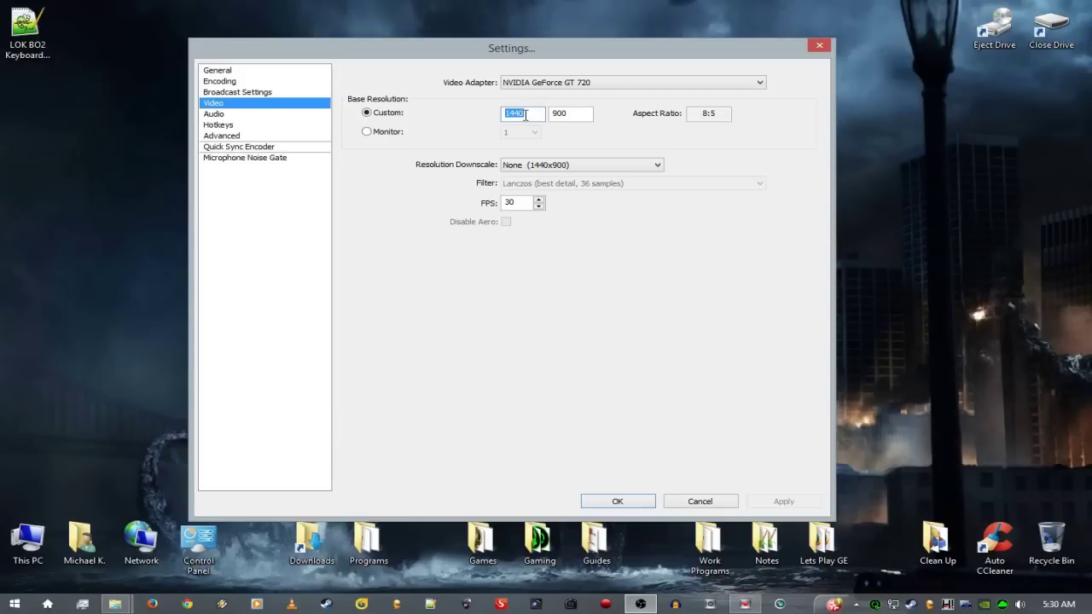
pyautogui.doubleClick(573, 113)
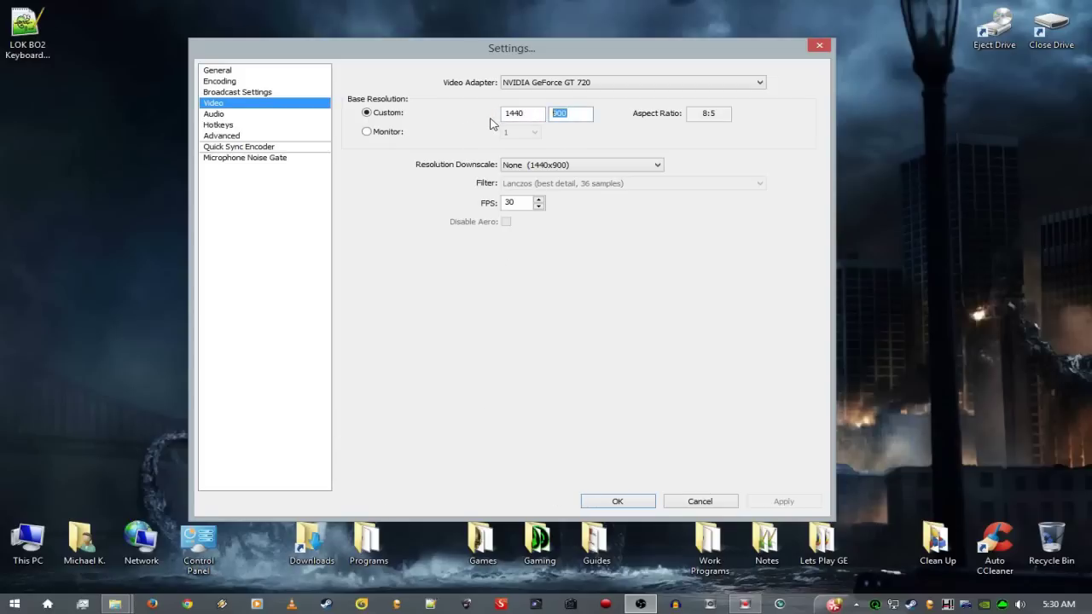
pyautogui.click(531, 117)
pyautogui.doubleClick(529, 113)
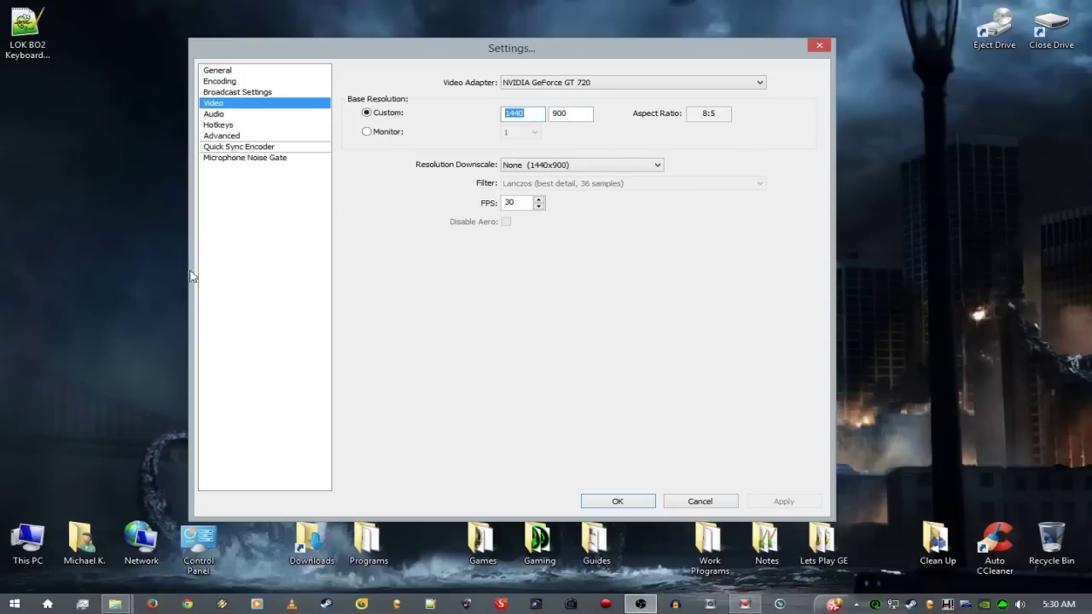
pyautogui.doubleClick(570, 113)
pyautogui.doubleClick(536, 115)
pyautogui.click(580, 116)
pyautogui.doubleClick(568, 113)
pyautogui.click(533, 114)
pyautogui.doubleClick(535, 114)
pyautogui.doubleClick(586, 115)
pyautogui.doubleClick(584, 113)
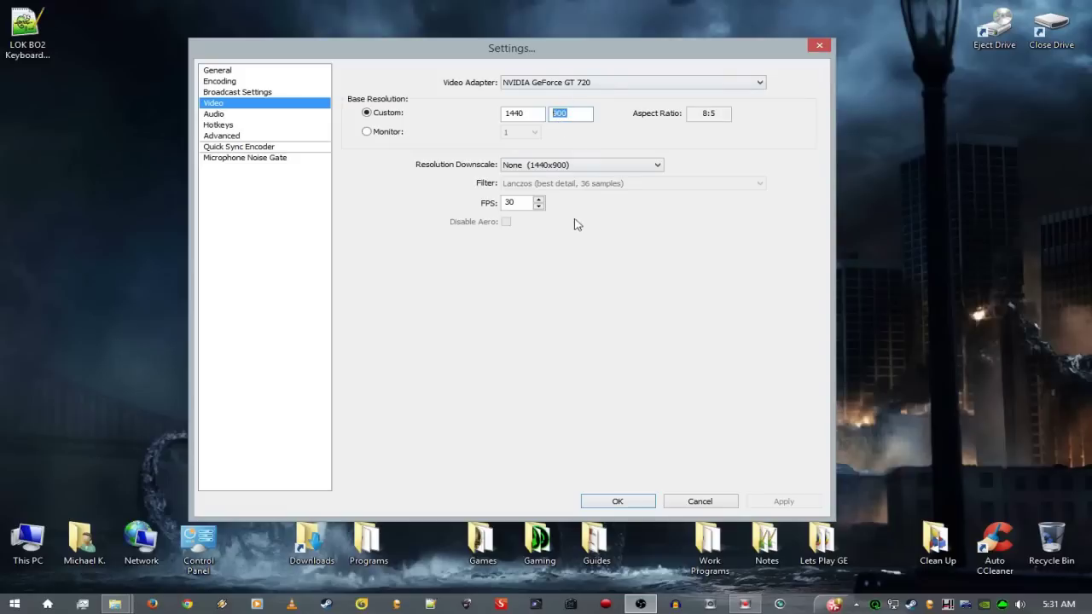
# - Set the Tutorial Dual Desktop profile's custom base resolution width to 2880 and apply the change
pyautogui.doubleClick(534, 114)
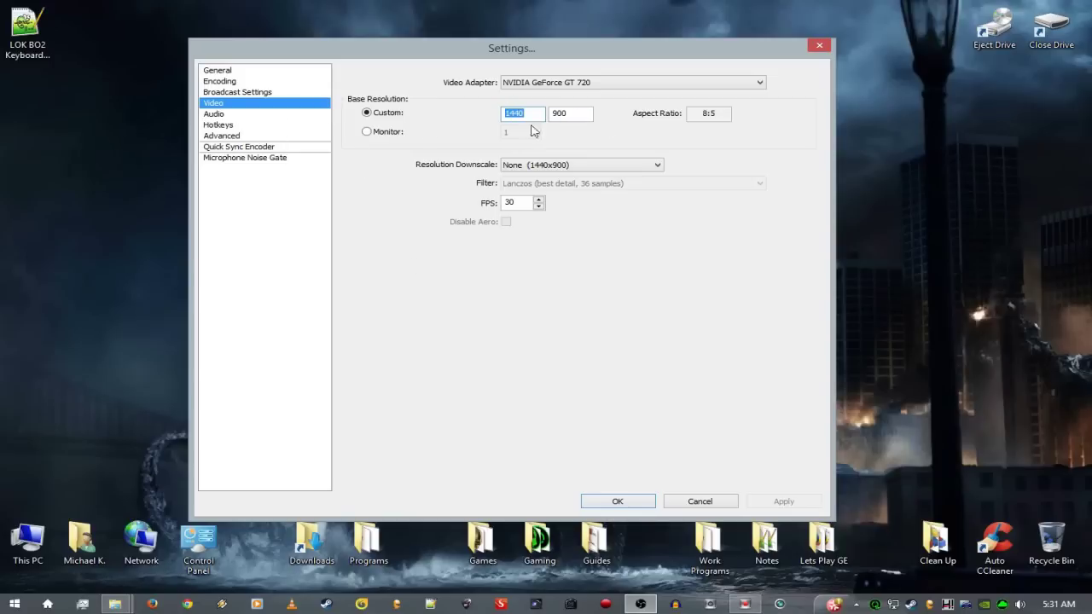
pyautogui.click(582, 119)
pyautogui.doubleClick(522, 117)
pyautogui.doubleClick(583, 114)
pyautogui.doubleClick(534, 116)
pyautogui.write('2880')
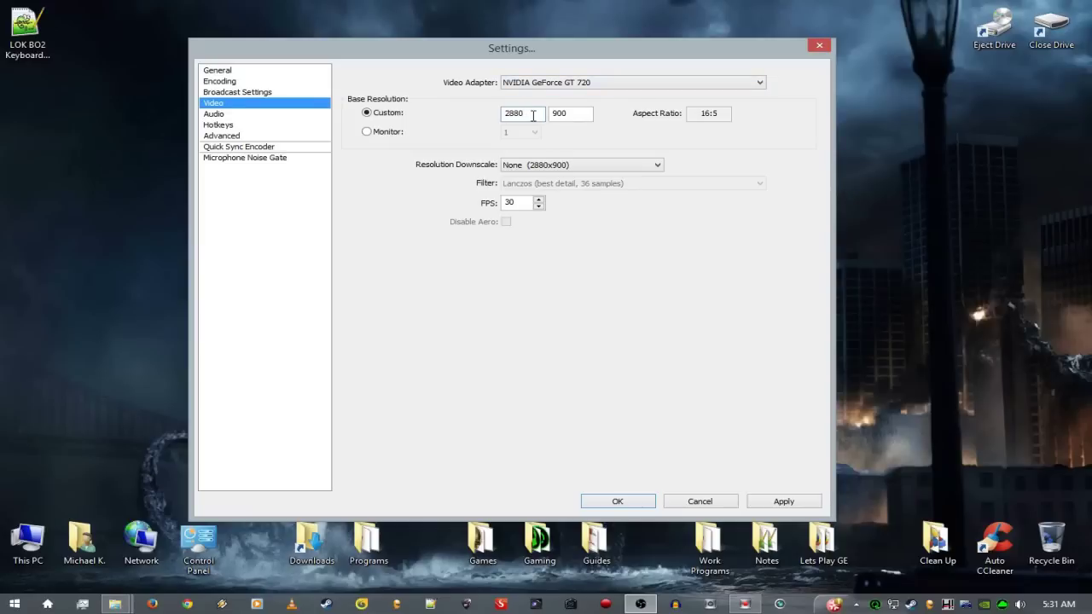
pyautogui.doubleClick(704, 113)
pyautogui.click(778, 503)
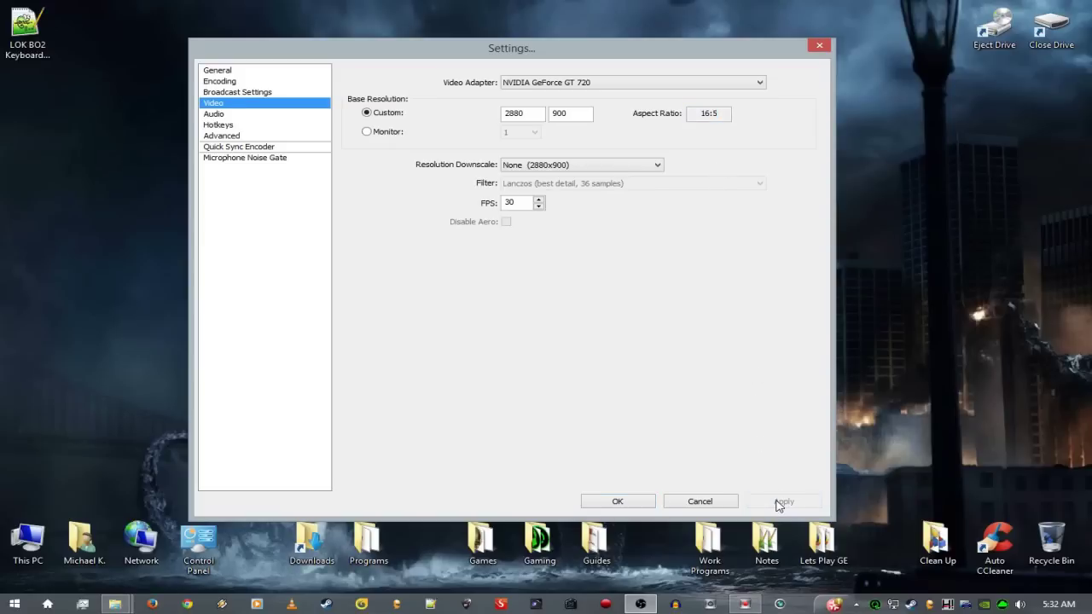
# - Check the profile's general and encoding settings, then close them and switch to the Tutorial Single Desktop profile
pyautogui.click(242, 82)
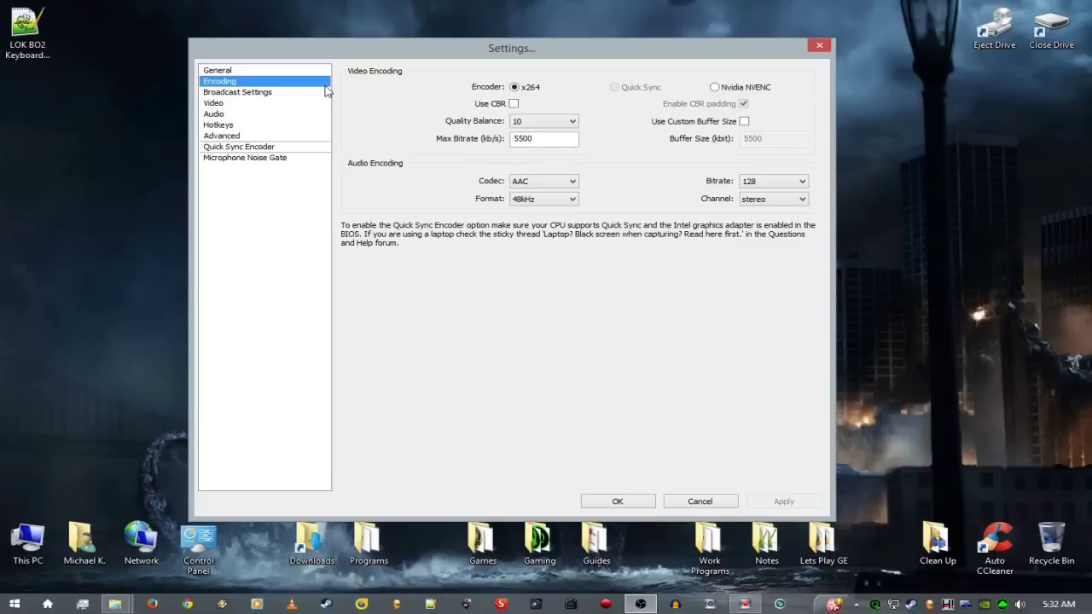
pyautogui.click(289, 72)
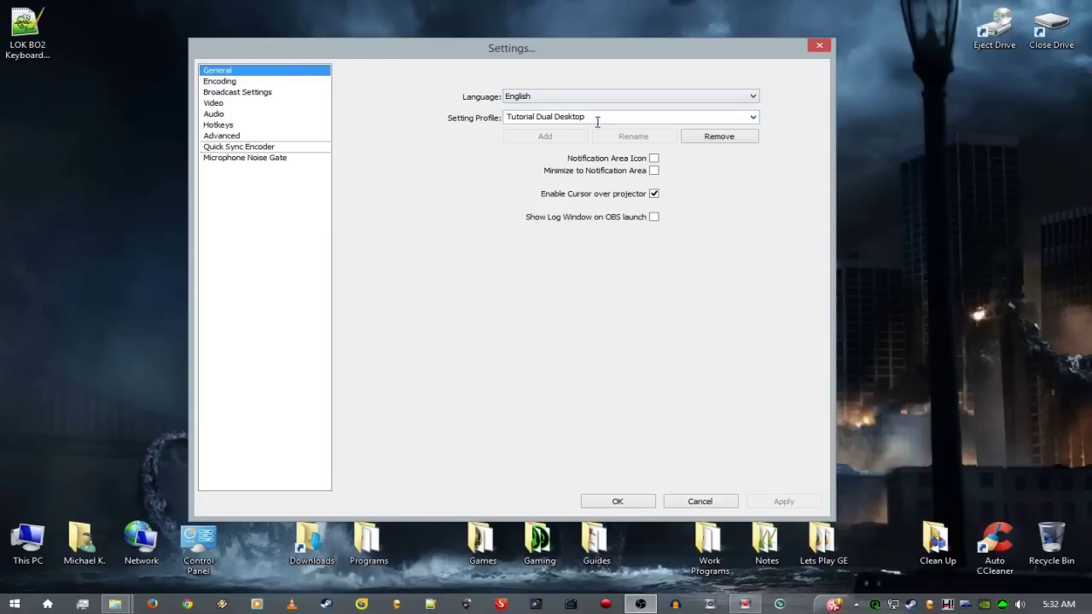
pyautogui.click(237, 82)
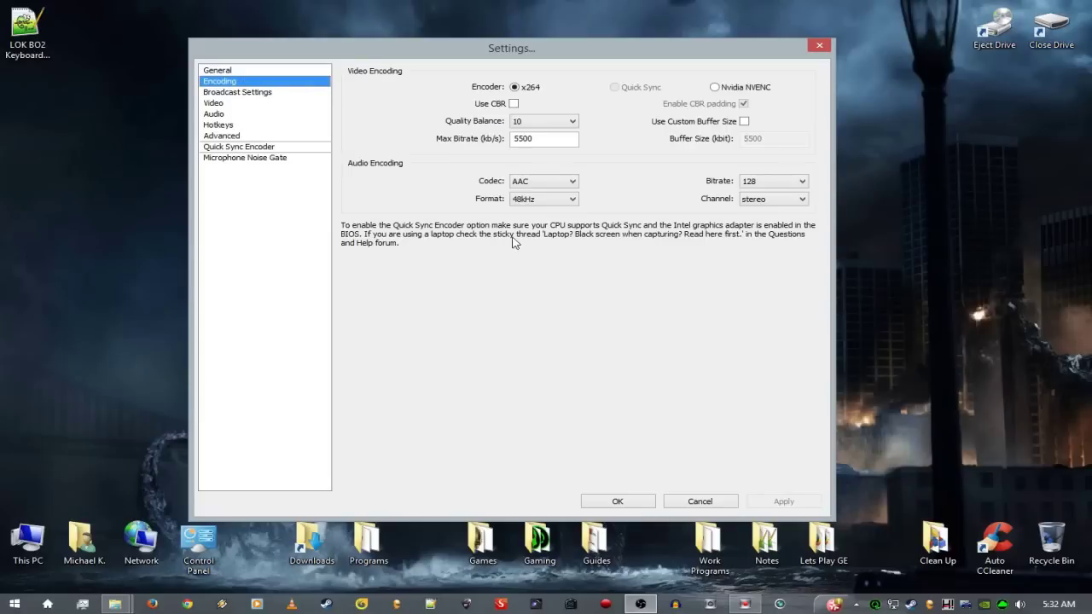
pyautogui.click(699, 500)
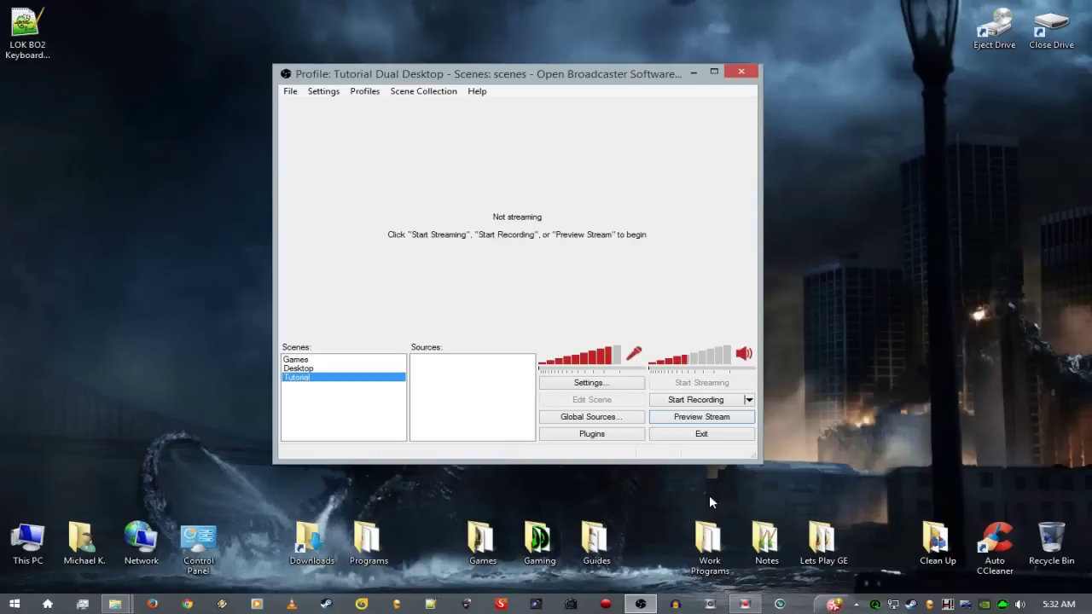
pyautogui.click(375, 92)
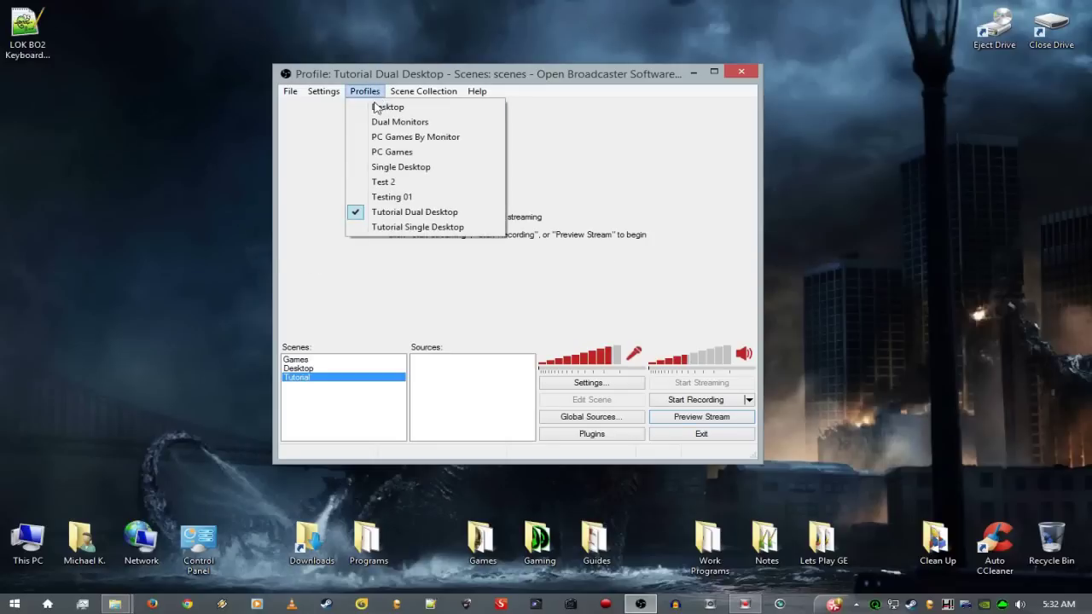
pyautogui.click(415, 227)
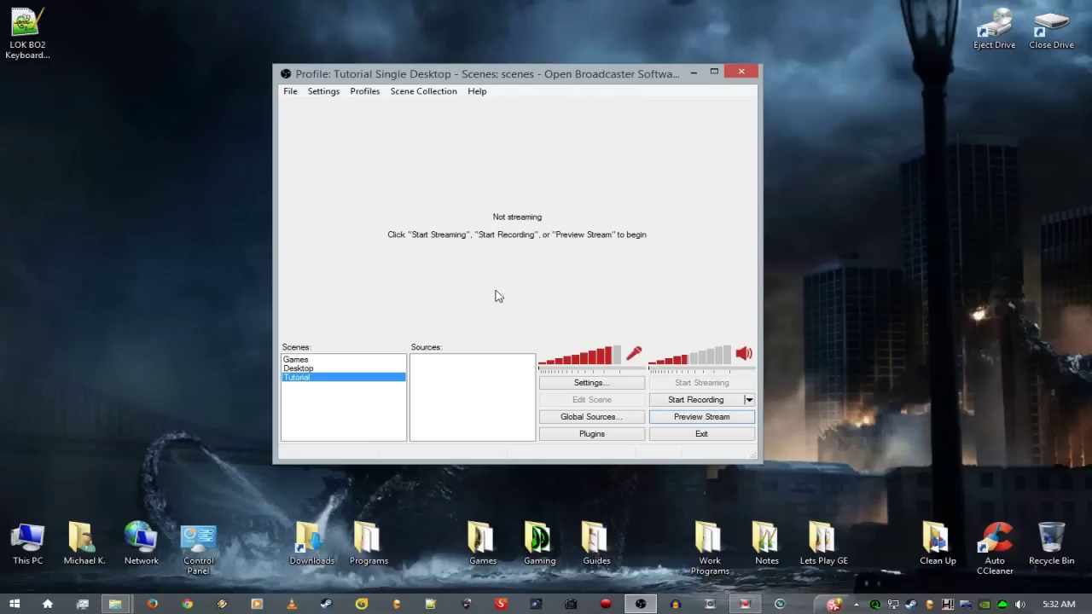
# - Add a Monitor Capture source named "TM 1" to the Tutorial scene
pyautogui.rightClick(453, 390)
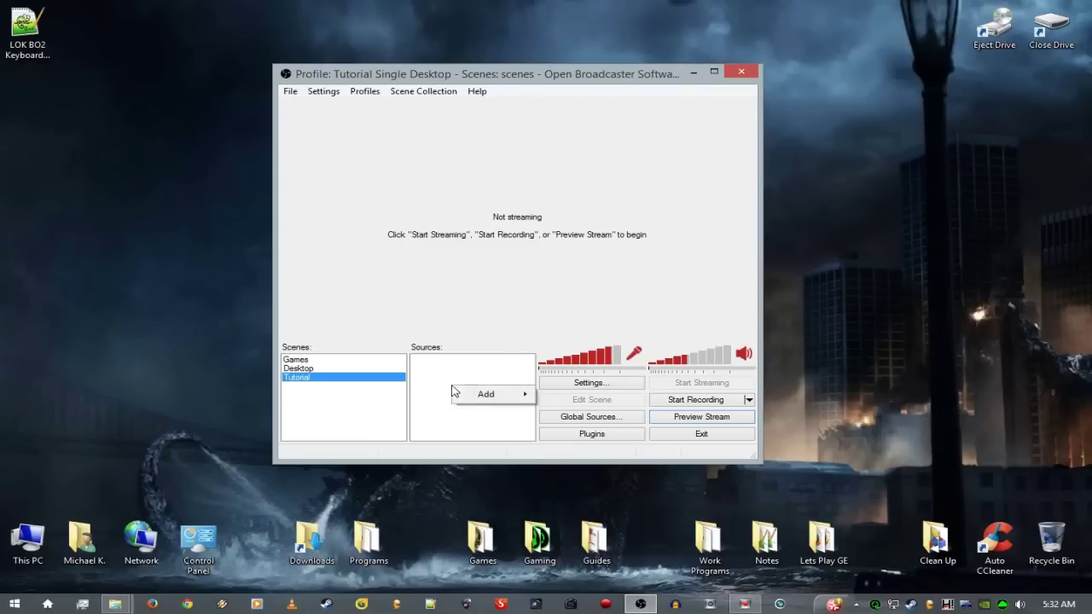
pyautogui.moveTo(488, 398)
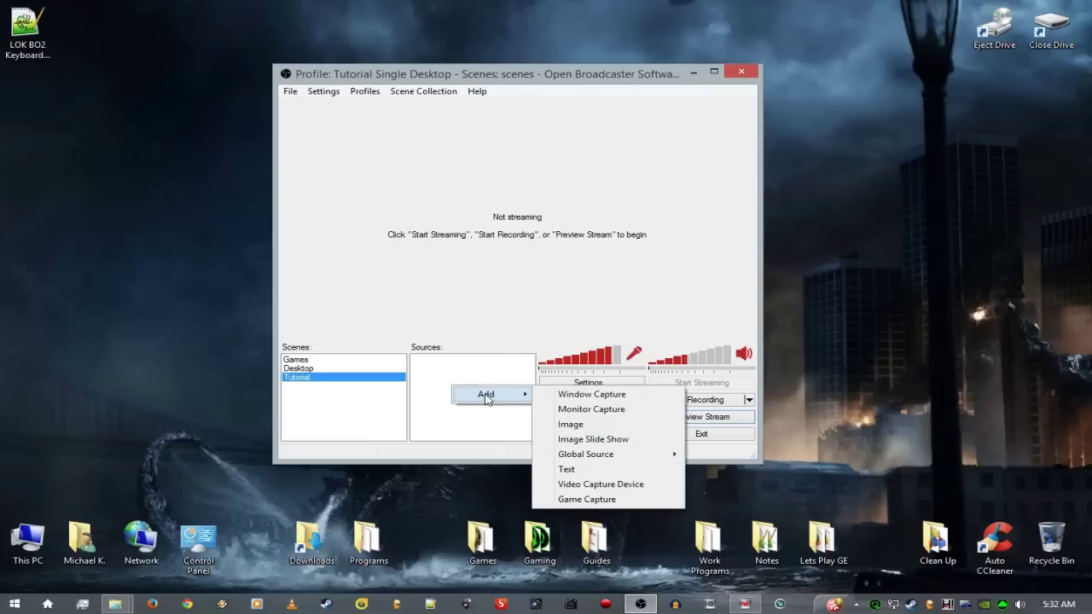
pyautogui.click(569, 411)
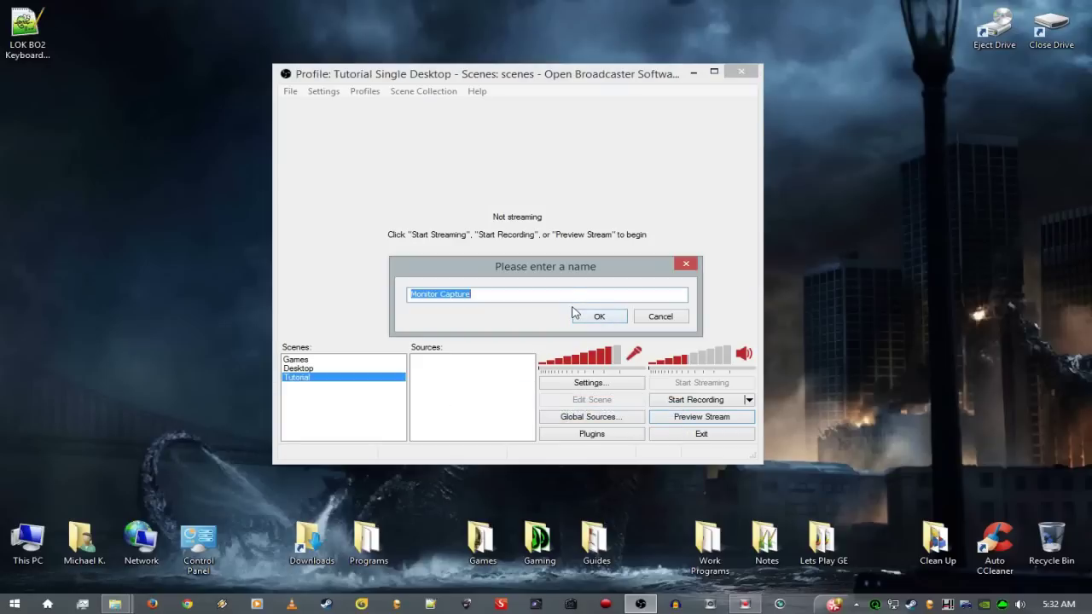
pyautogui.press('End')
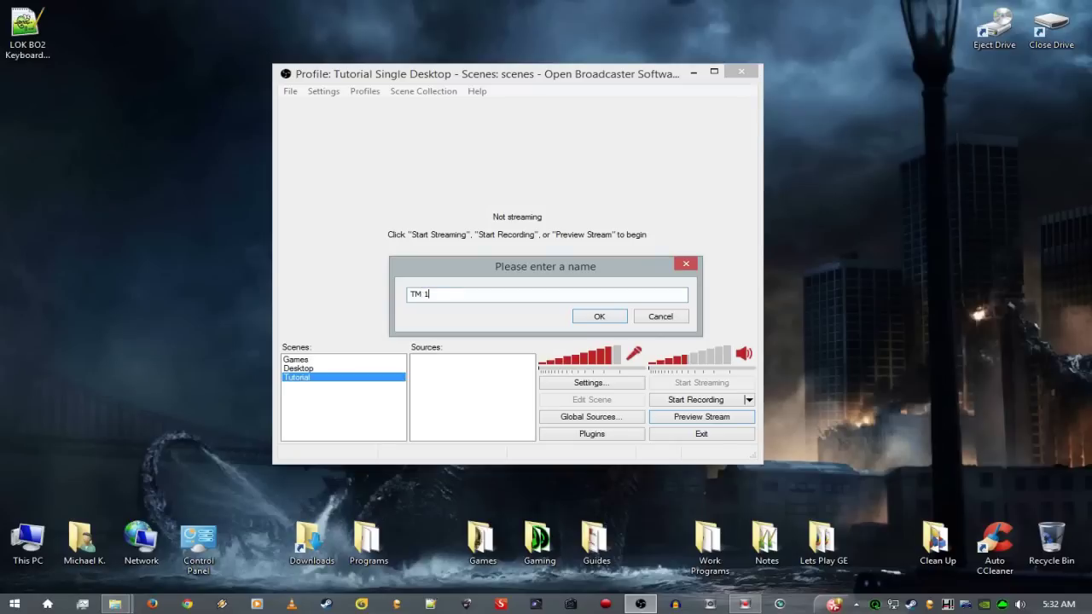
pyautogui.click(606, 317)
# - Set TM 1 to capture monitor 1, match the base resolution to this source, and save it
pyautogui.click(459, 120)
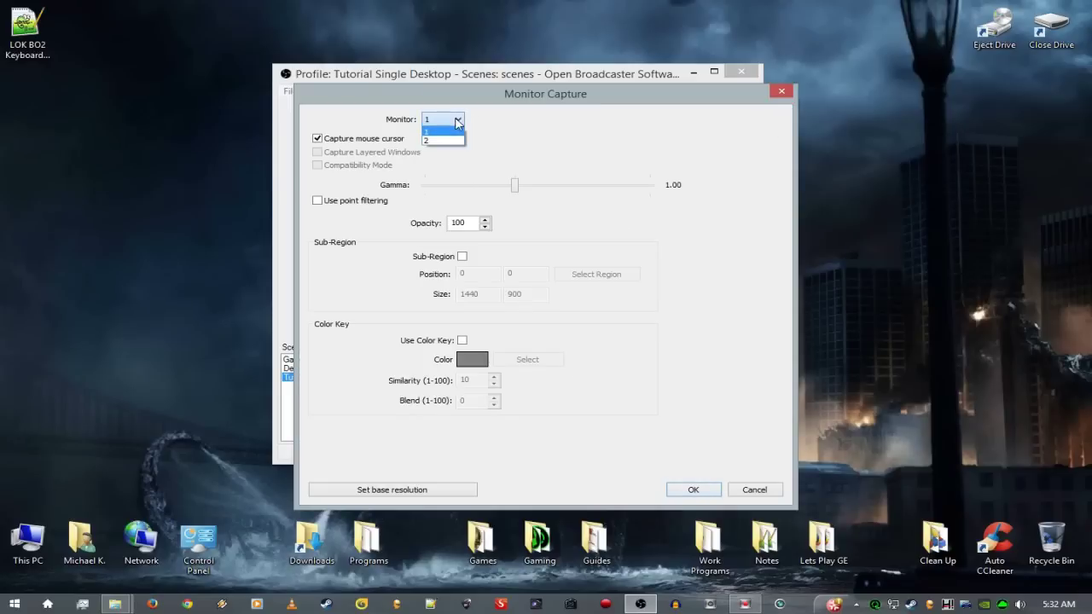
pyautogui.click(451, 133)
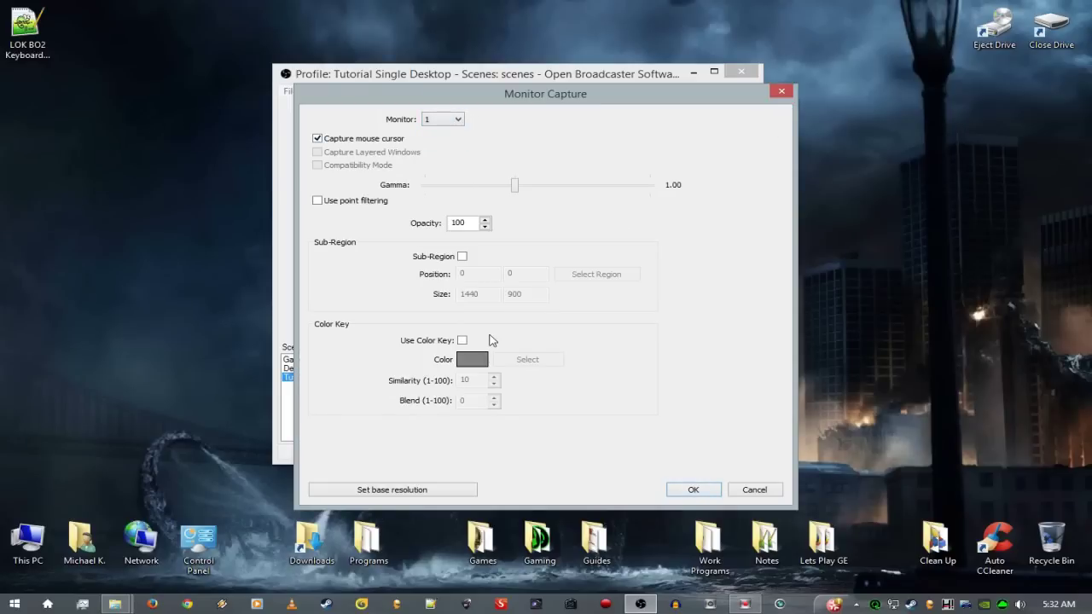
pyautogui.click(419, 490)
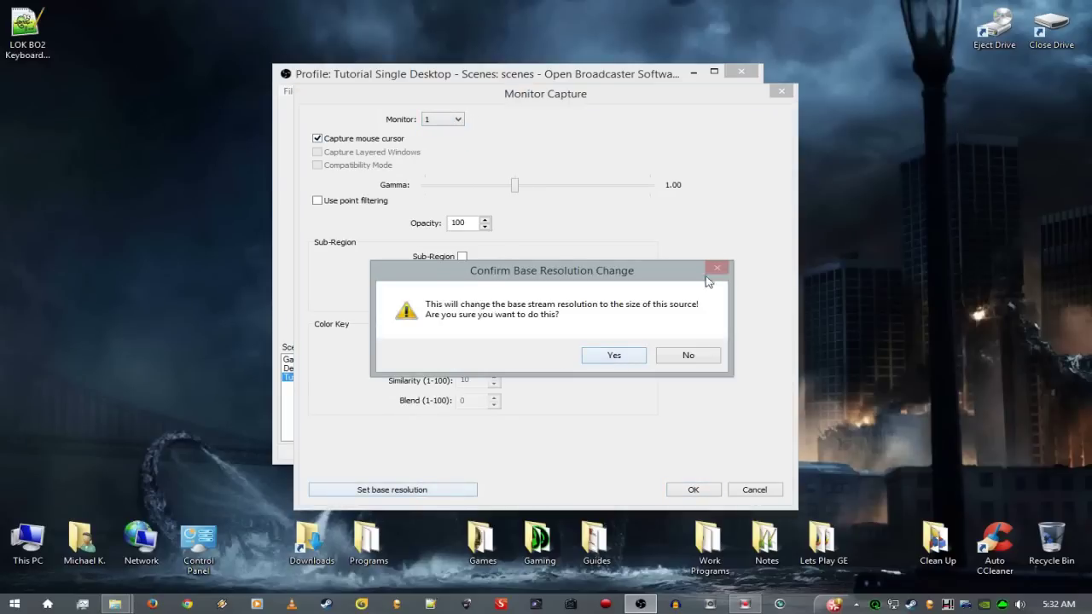
pyautogui.click(600, 361)
pyautogui.click(690, 492)
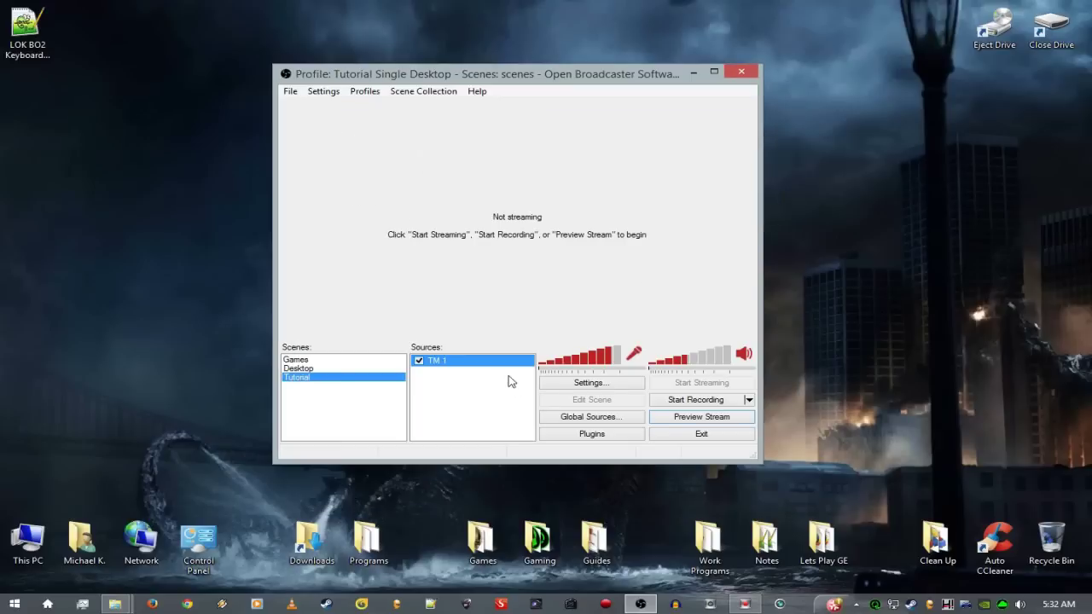
# - Add a second Monitor Capture source named "TM 2" to the Tutorial scene
pyautogui.rightClick(470, 386)
pyautogui.moveTo(503, 394)
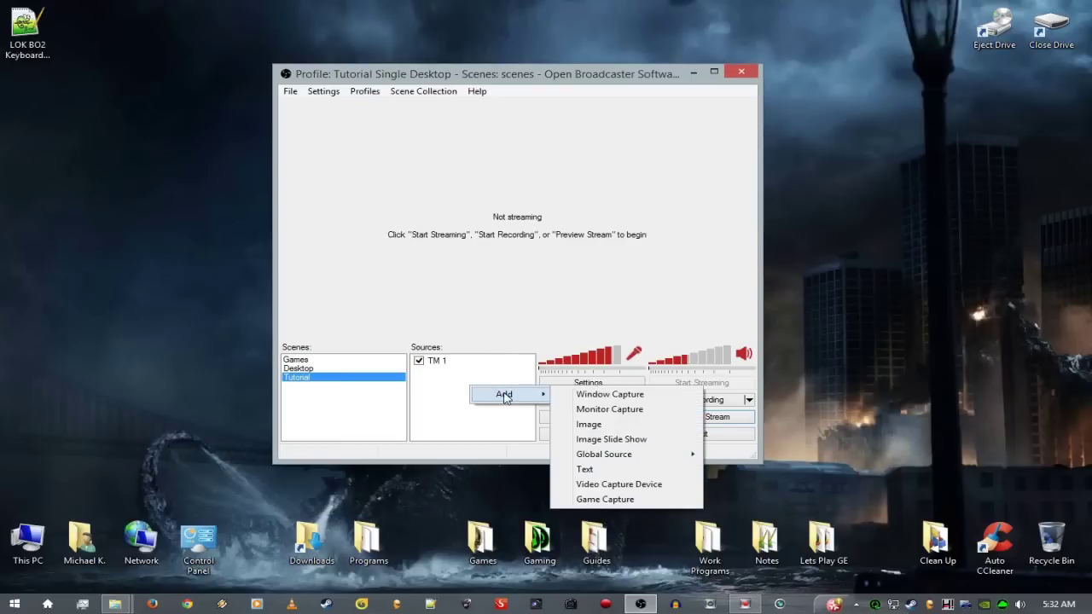
pyautogui.click(622, 412)
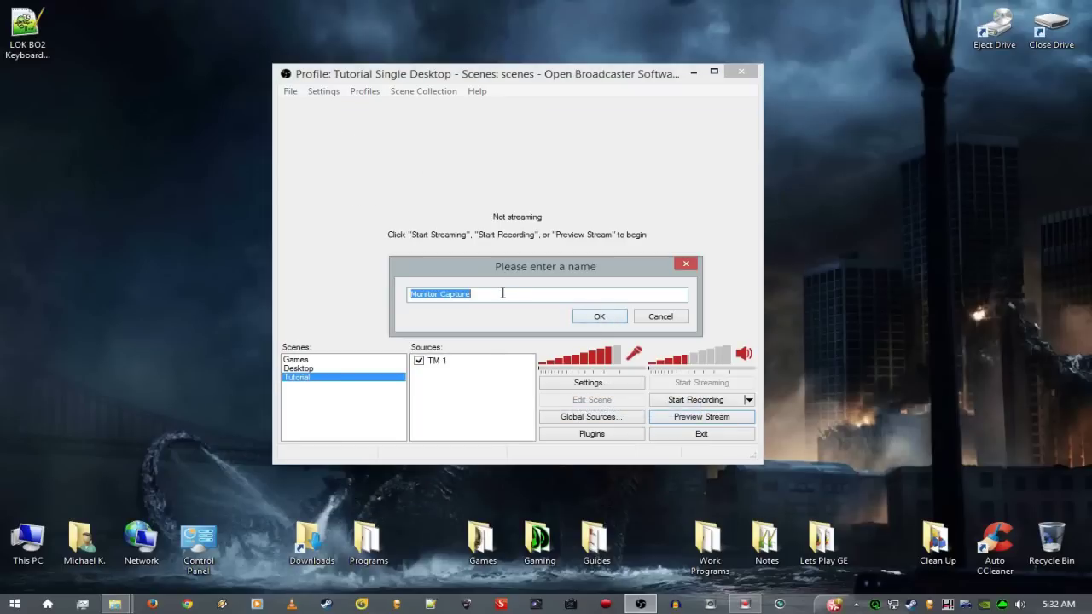
pyautogui.write('TM 2')
pyautogui.press('Return')
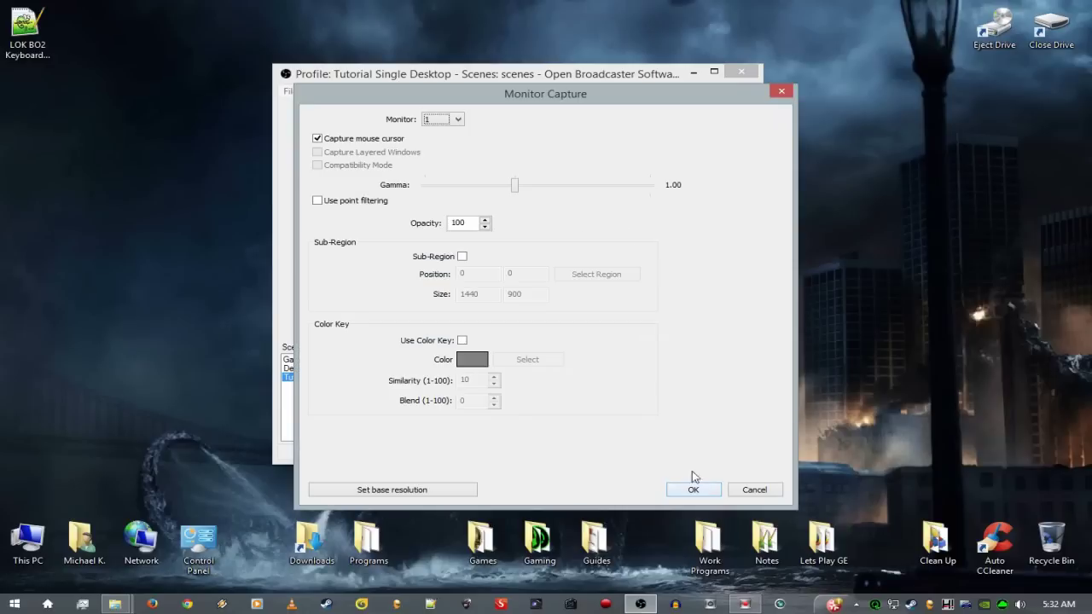
# - Set TM 2 to capture monitor 2, match the base resolution to this source, and save it
pyautogui.click(442, 119)
pyautogui.click(440, 143)
pyautogui.click(417, 488)
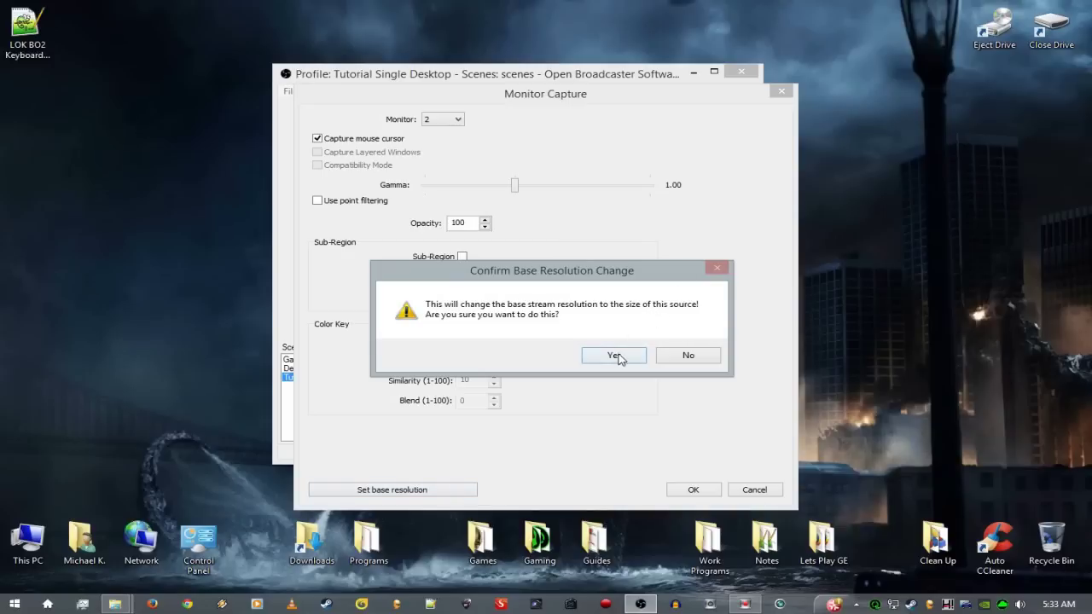
pyautogui.click(620, 361)
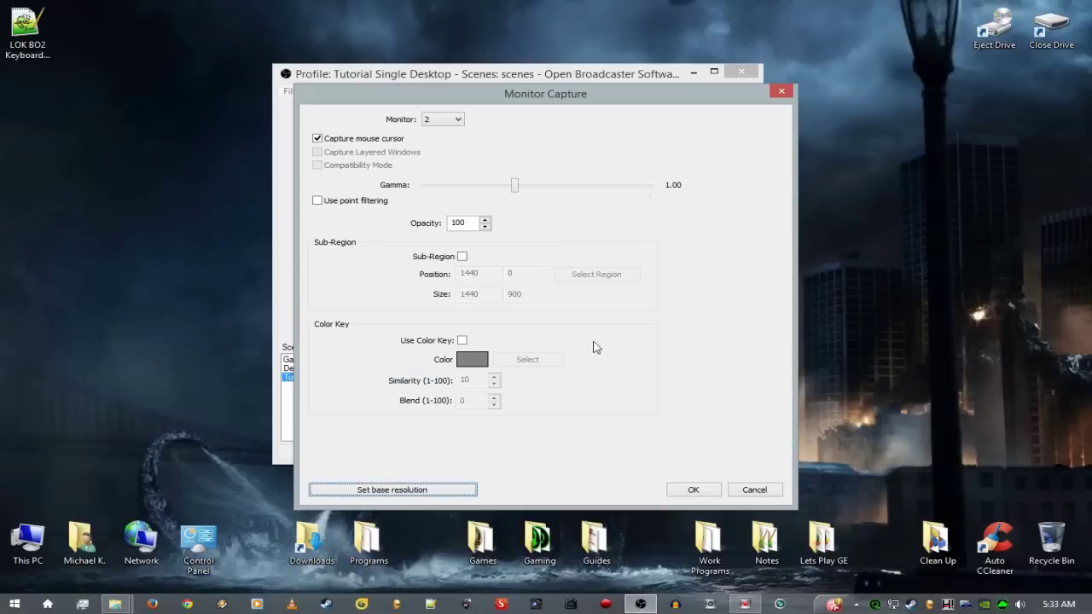
pyautogui.click(695, 491)
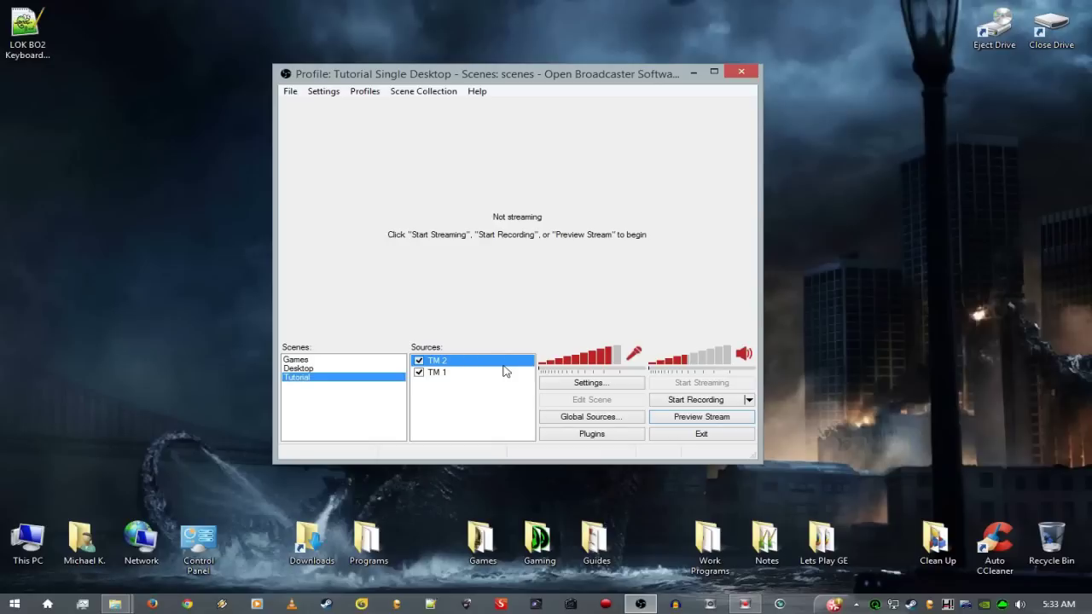
# - Move the TM 2 source down one place in the Tutorial scene's source order
pyautogui.rightClick(504, 366)
pyautogui.moveTo(536, 412)
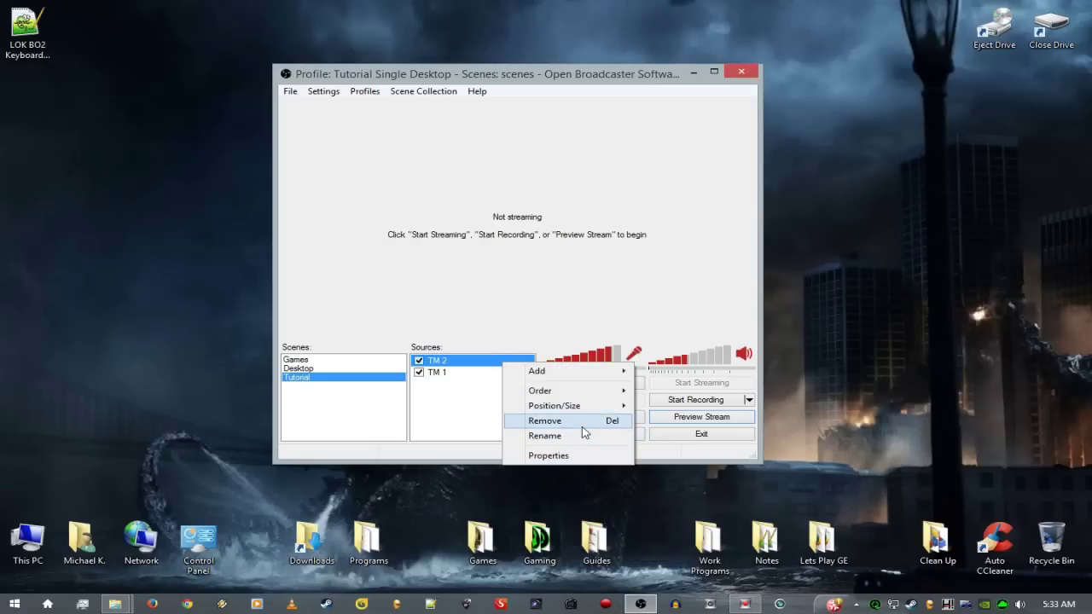
pyautogui.moveTo(610, 393)
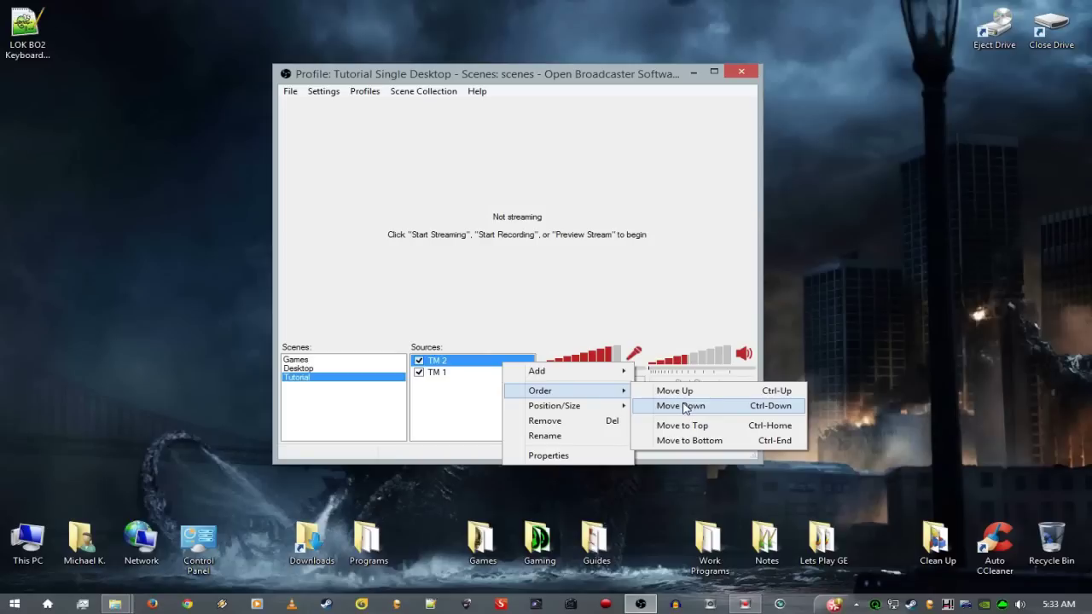
pyautogui.click(685, 407)
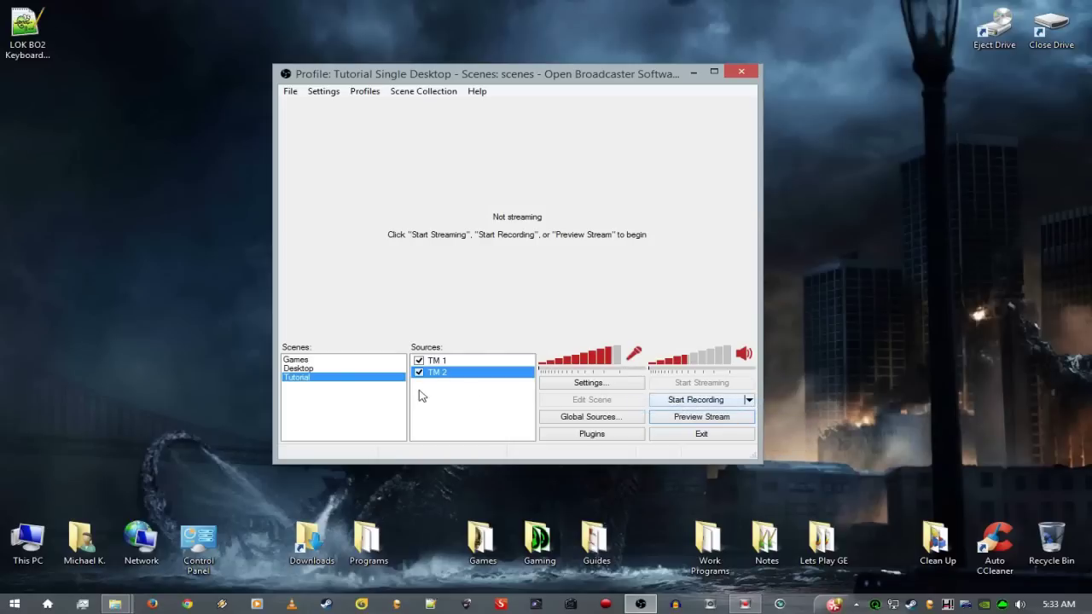
# - Start the stream preview and switch TM 1 off and on again to compare both monitor captures
pyautogui.click(453, 362)
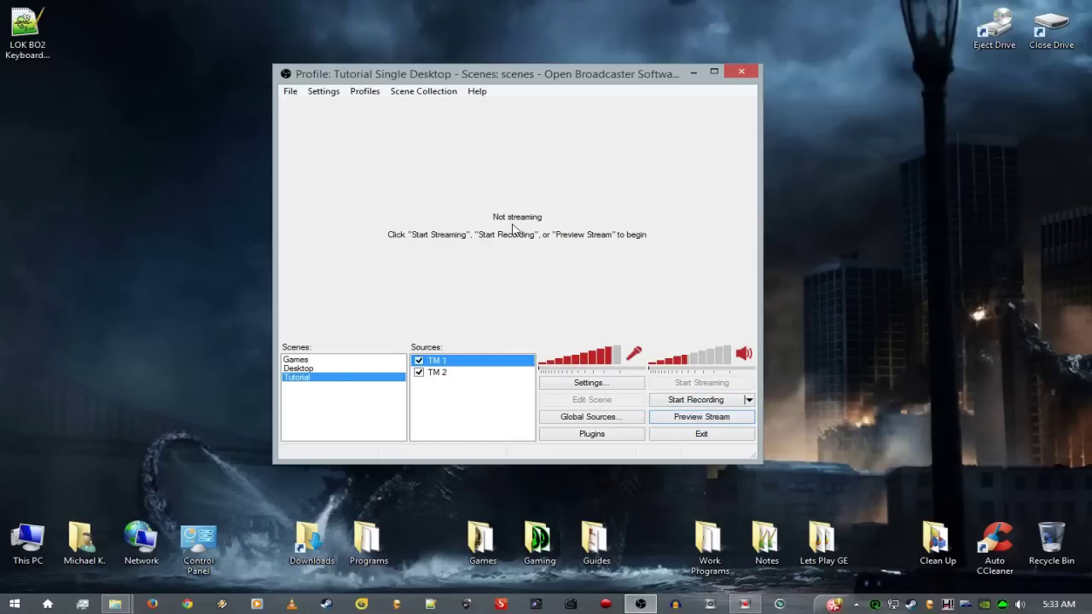
pyautogui.click(367, 91)
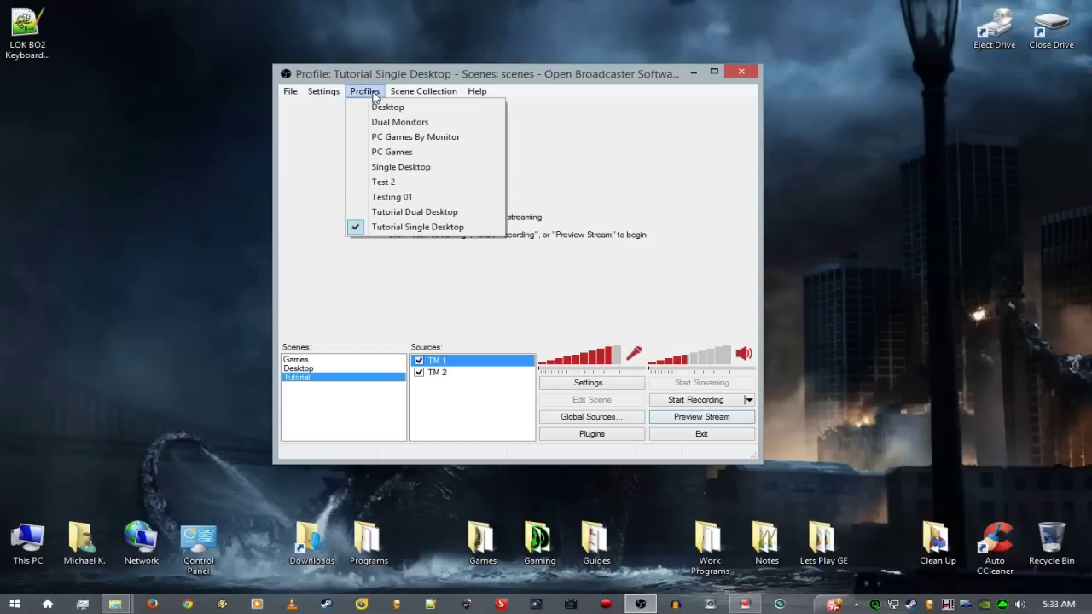
pyautogui.click(424, 418)
pyautogui.click(679, 418)
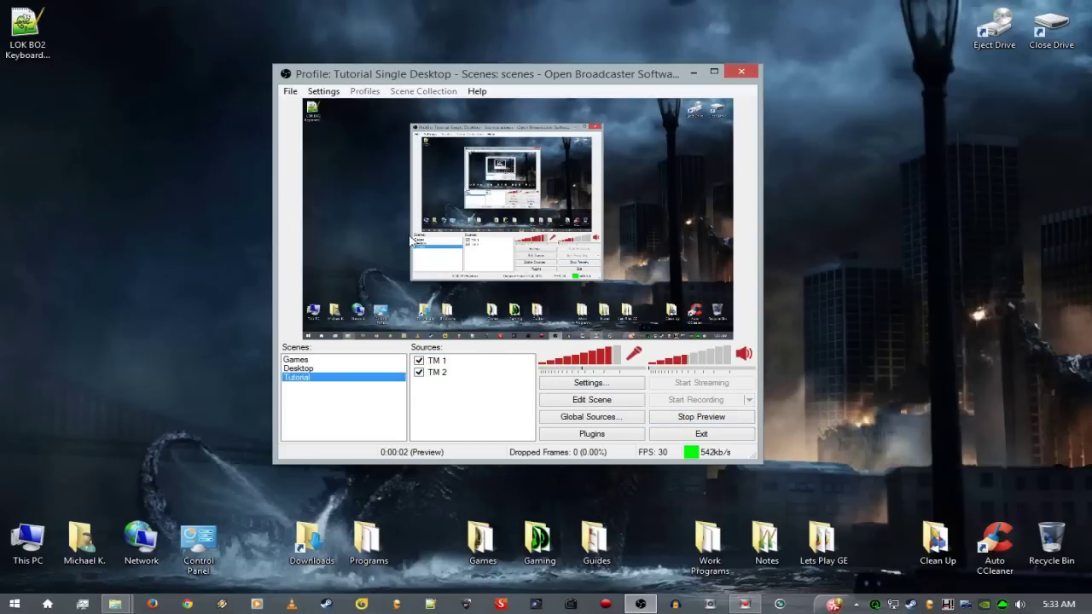
pyautogui.click(419, 360)
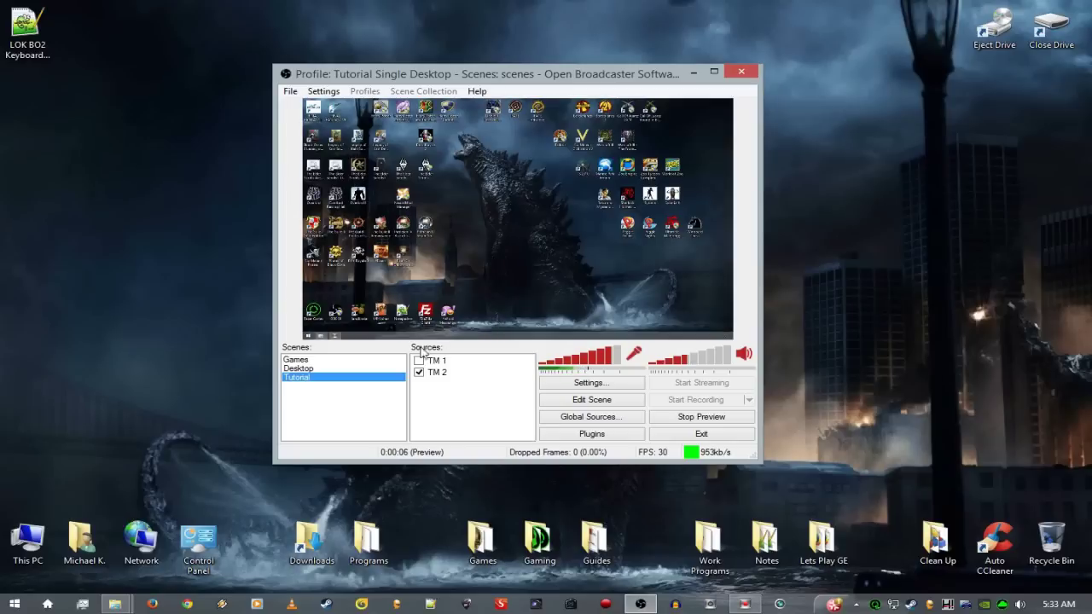
pyautogui.click(418, 360)
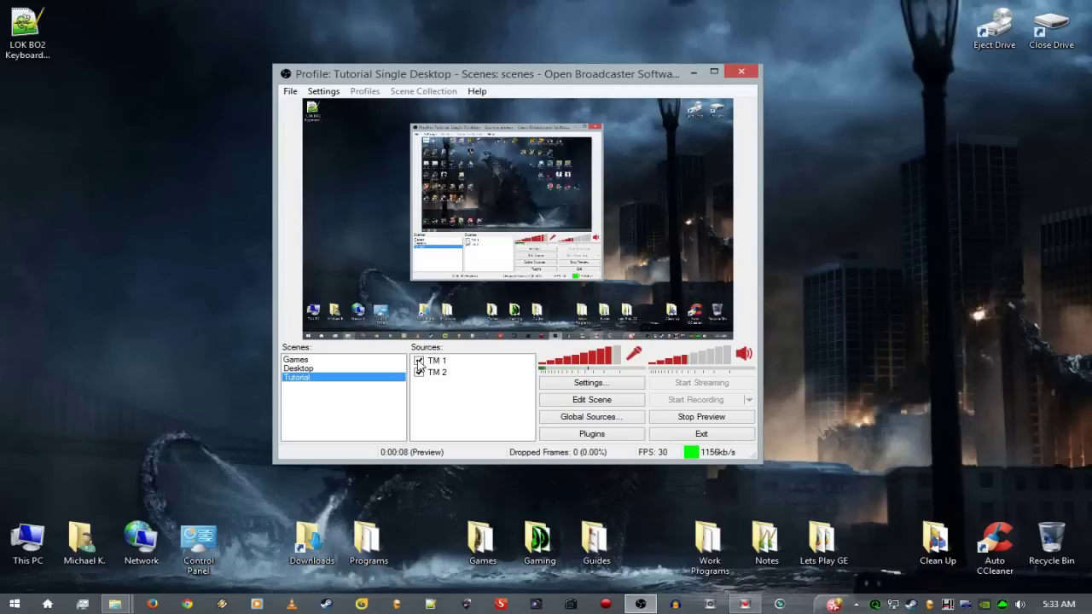
# - Reset the size of the TM 1 source in the running preview
pyautogui.rightClick(469, 212)
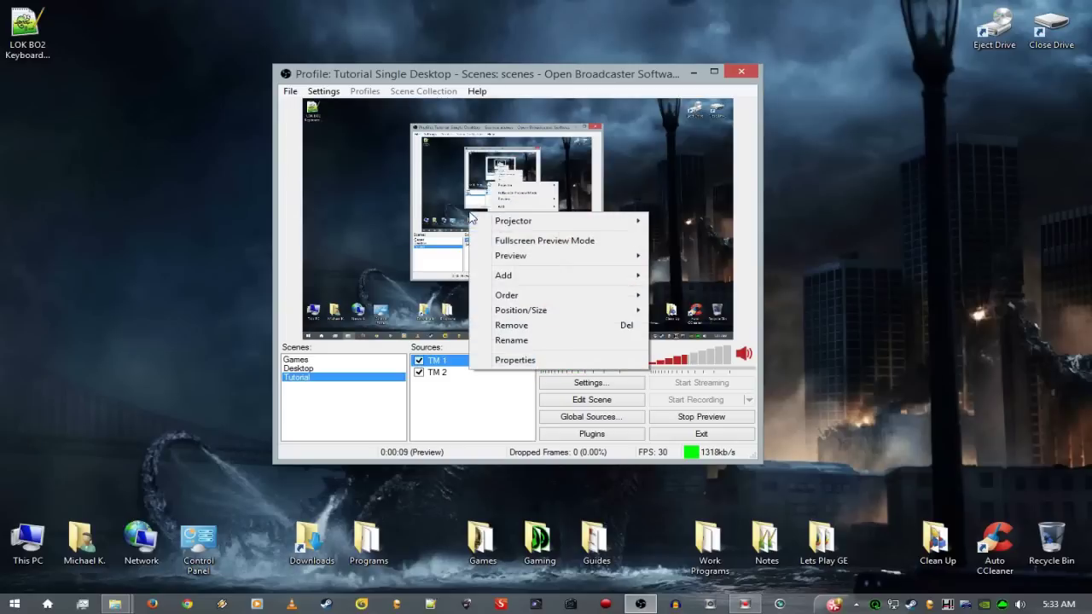
pyautogui.rightClick(354, 257)
pyautogui.moveTo(409, 355)
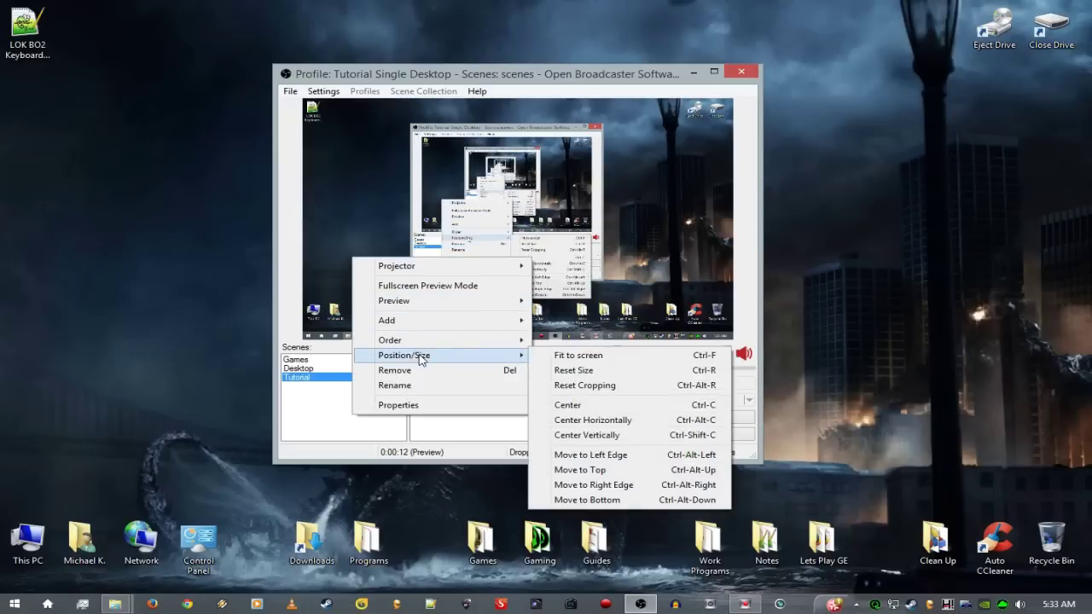
pyautogui.click(585, 367)
pyautogui.rightClick(390, 256)
pyautogui.moveTo(449, 355)
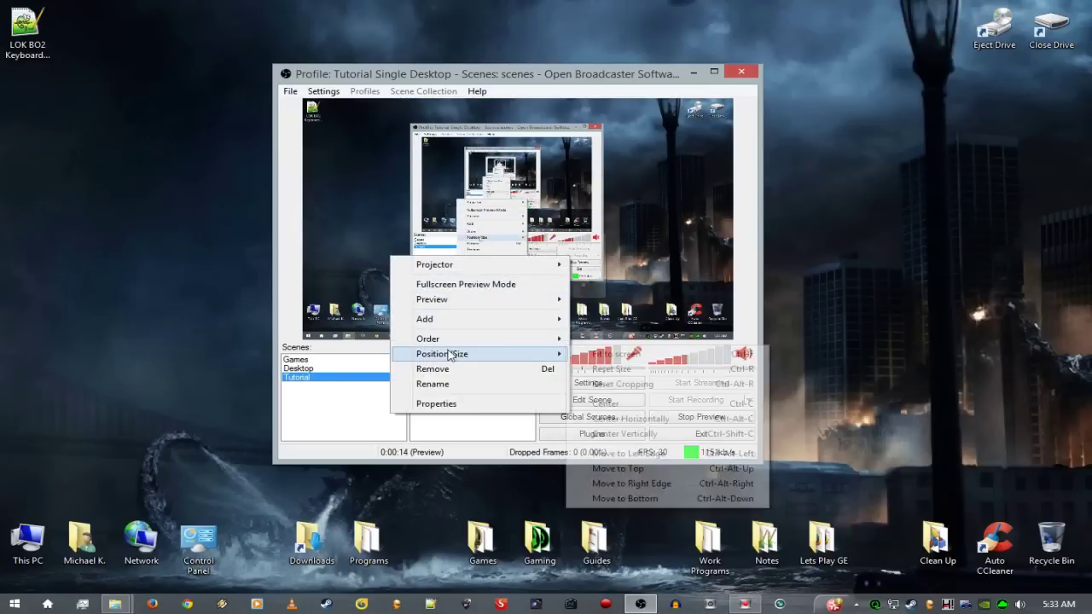
pyautogui.click(595, 368)
# - Fit the TM 1 source to the screen and move it to the left edge
pyautogui.rightClick(331, 226)
pyautogui.moveTo(456, 329)
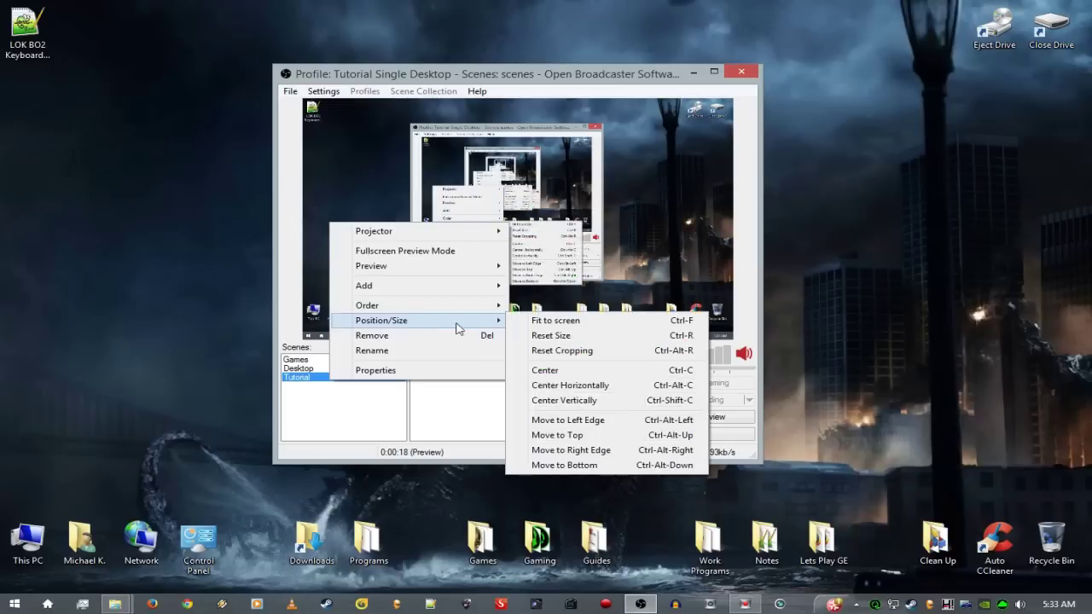
pyautogui.click(555, 319)
pyautogui.rightClick(366, 264)
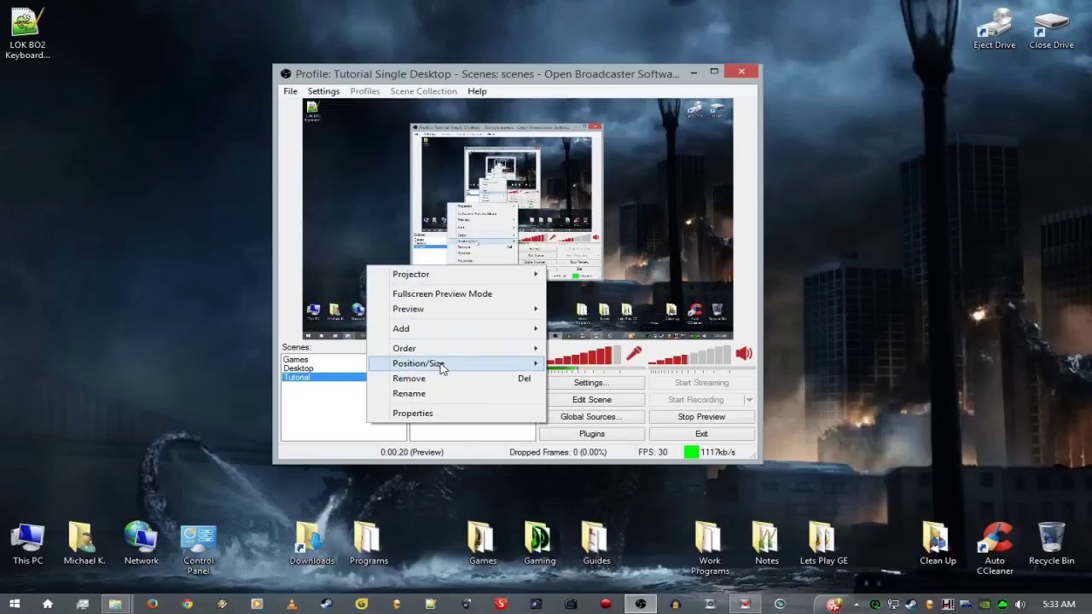
pyautogui.moveTo(442, 369)
pyautogui.click(604, 464)
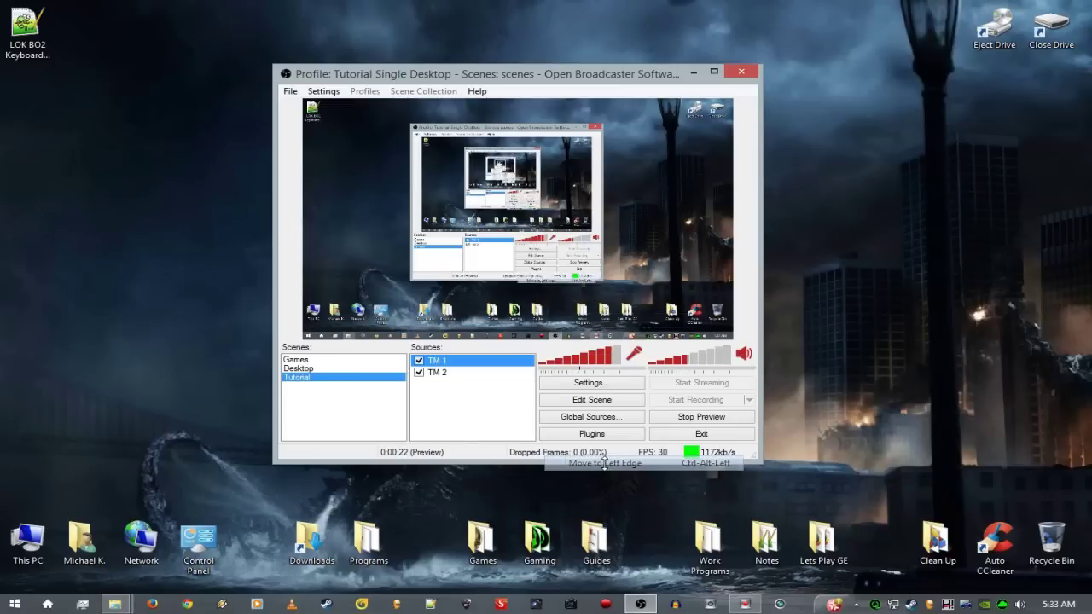
# - Reset the size of the TM 2 source and fit it to the screen
pyautogui.click(461, 379)
pyautogui.rightClick(457, 379)
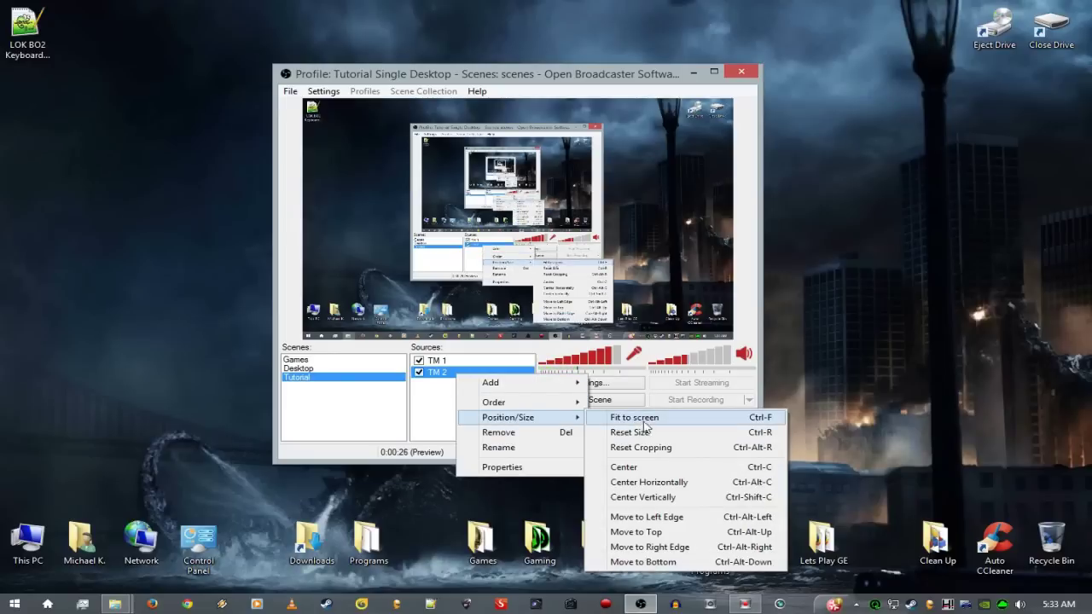
pyautogui.click(623, 434)
pyautogui.rightClick(475, 387)
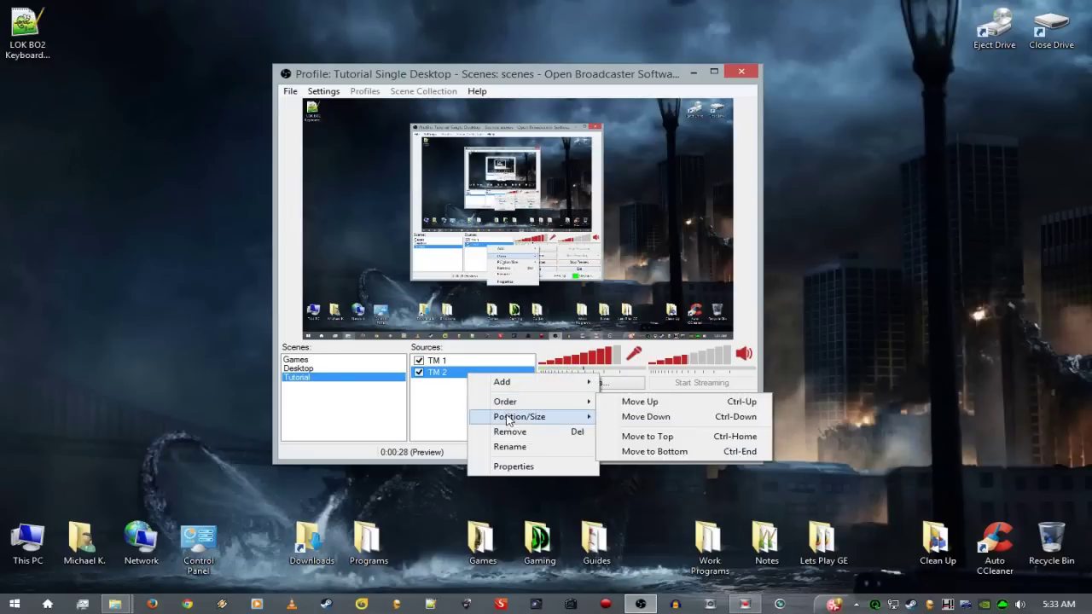
pyautogui.moveTo(516, 417)
pyautogui.click(635, 418)
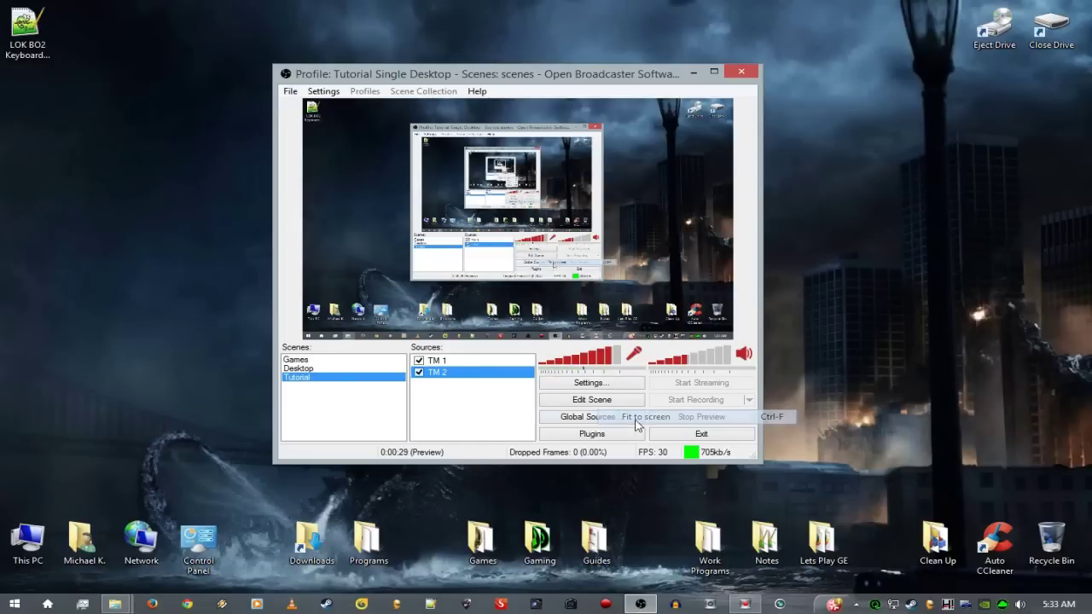
# - Move the TM 2 source to the left edge of the scene
pyautogui.rightClick(471, 379)
pyautogui.moveTo(529, 417)
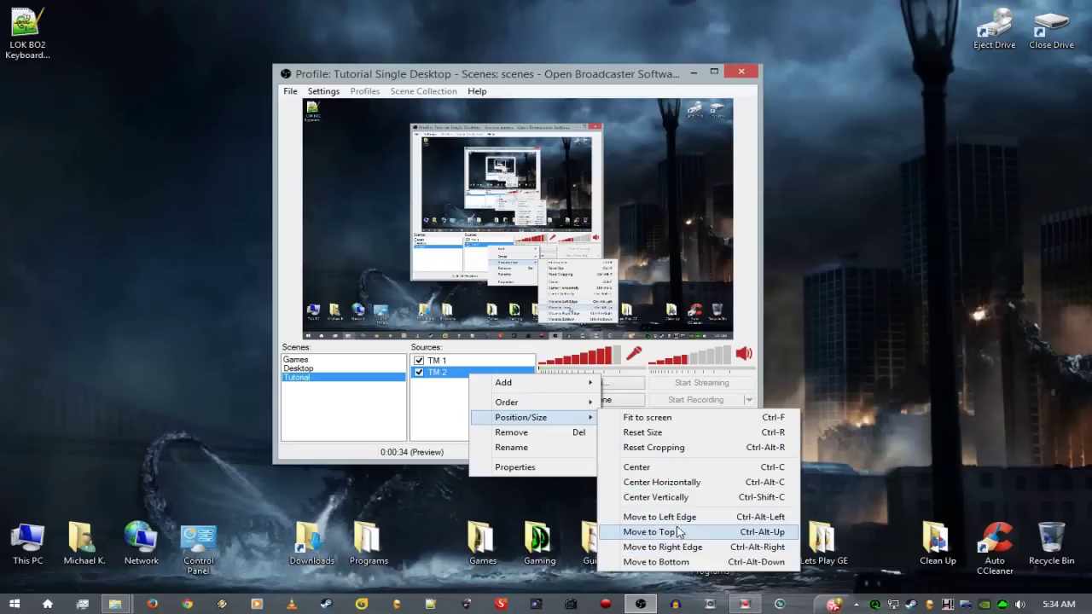
pyautogui.click(676, 517)
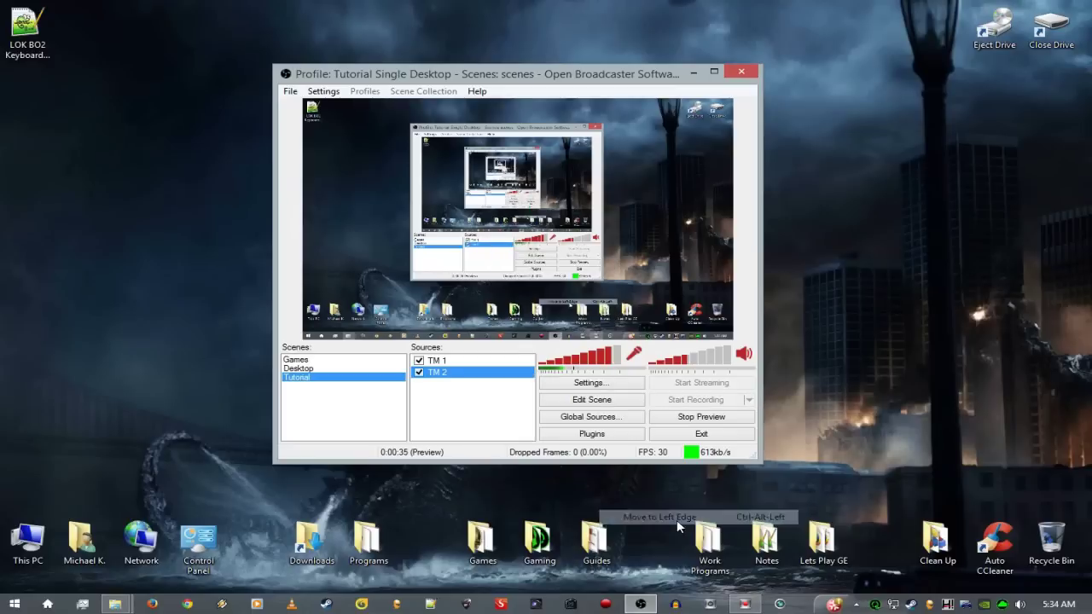
# - Stop the preview, switch to the Tutorial Dual Desktop profile, and preview the stream with it
pyautogui.click(682, 420)
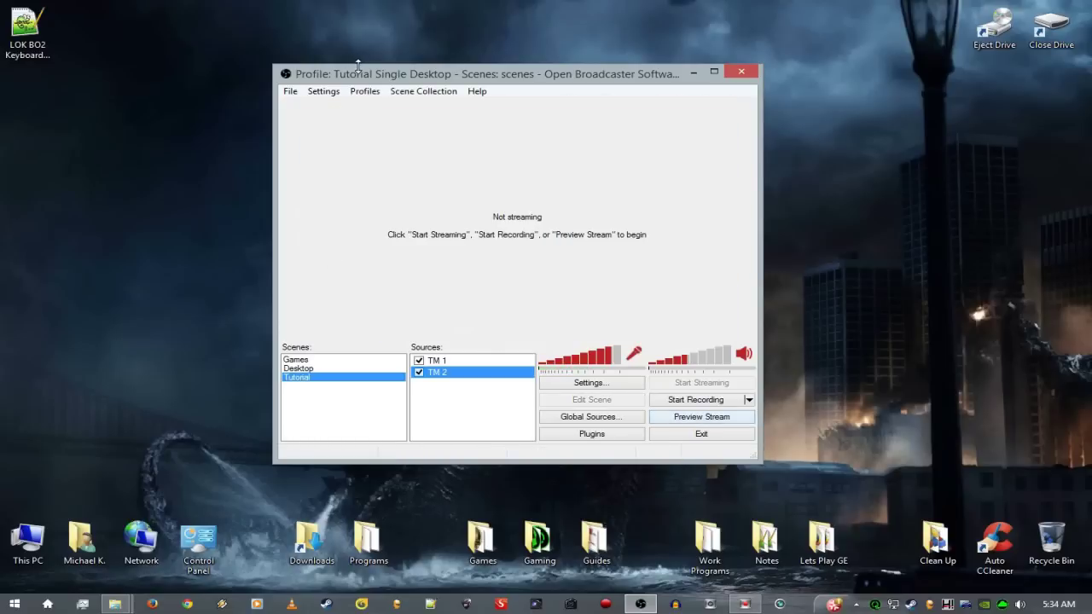
pyautogui.click(370, 94)
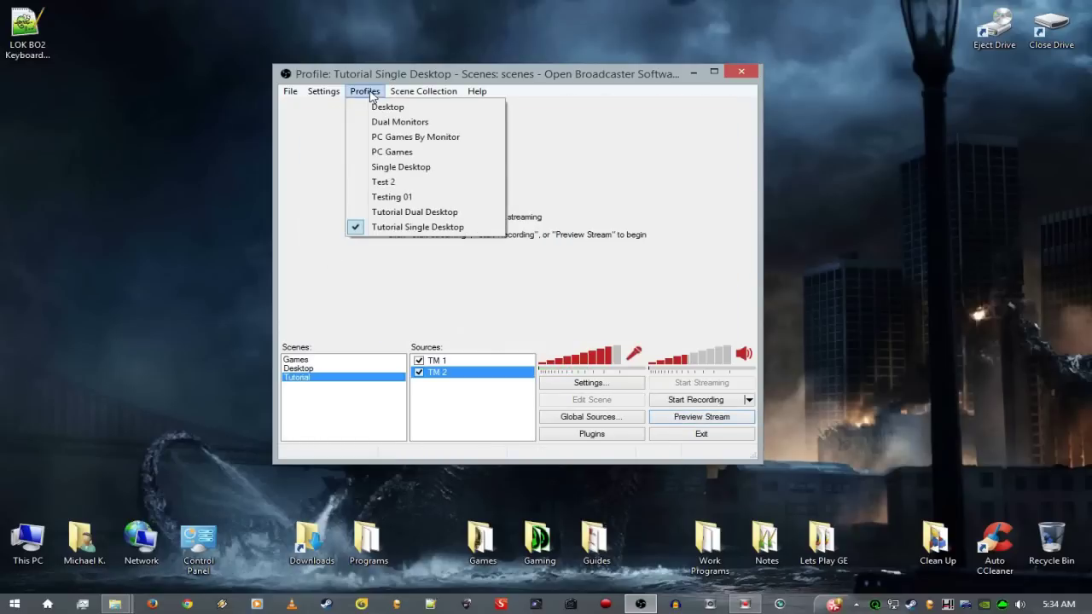
pyautogui.click(406, 215)
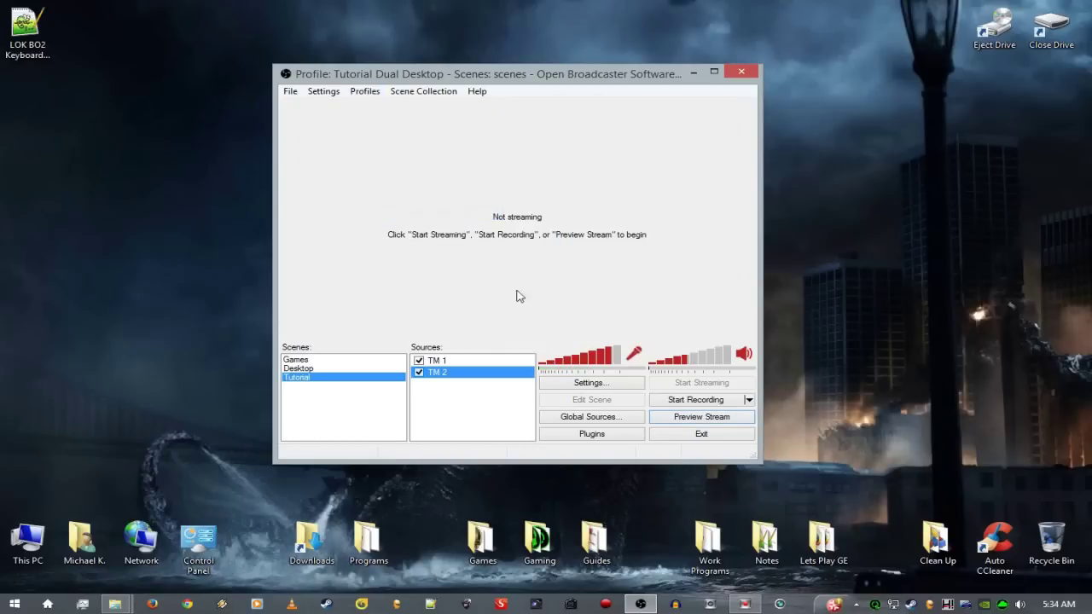
pyautogui.click(691, 418)
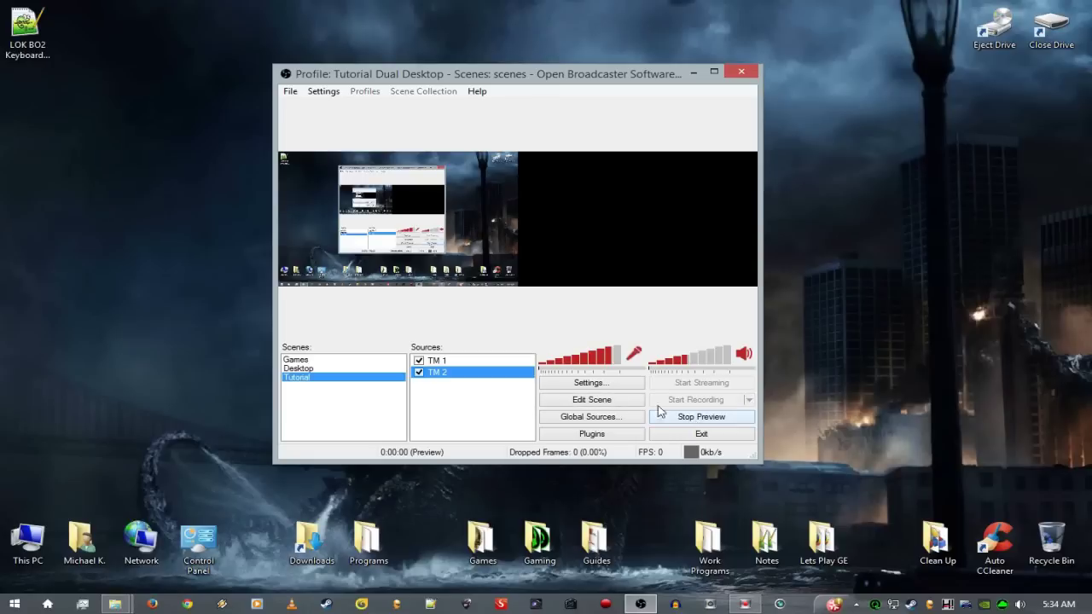
# - Move the TM 2 source to the right edge so it sits beside TM 1
pyautogui.rightClick(449, 379)
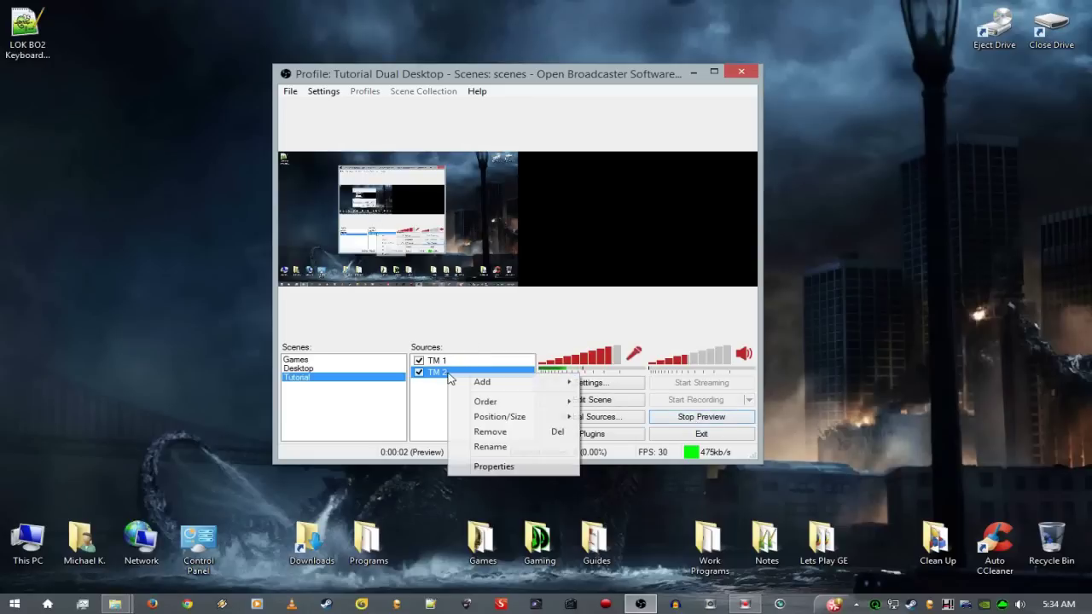
pyautogui.moveTo(504, 418)
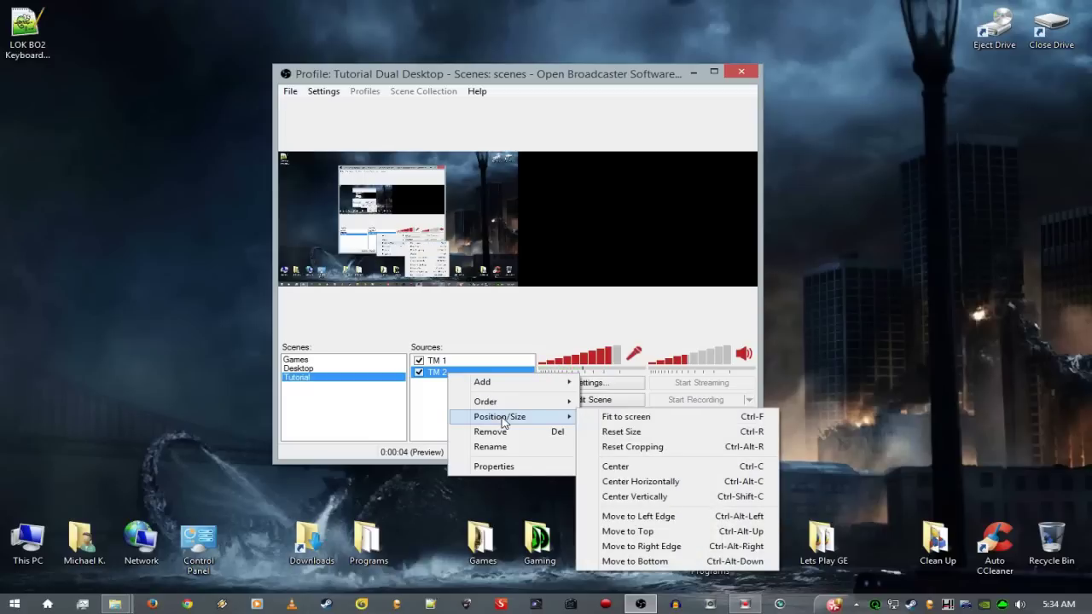
pyautogui.click(656, 547)
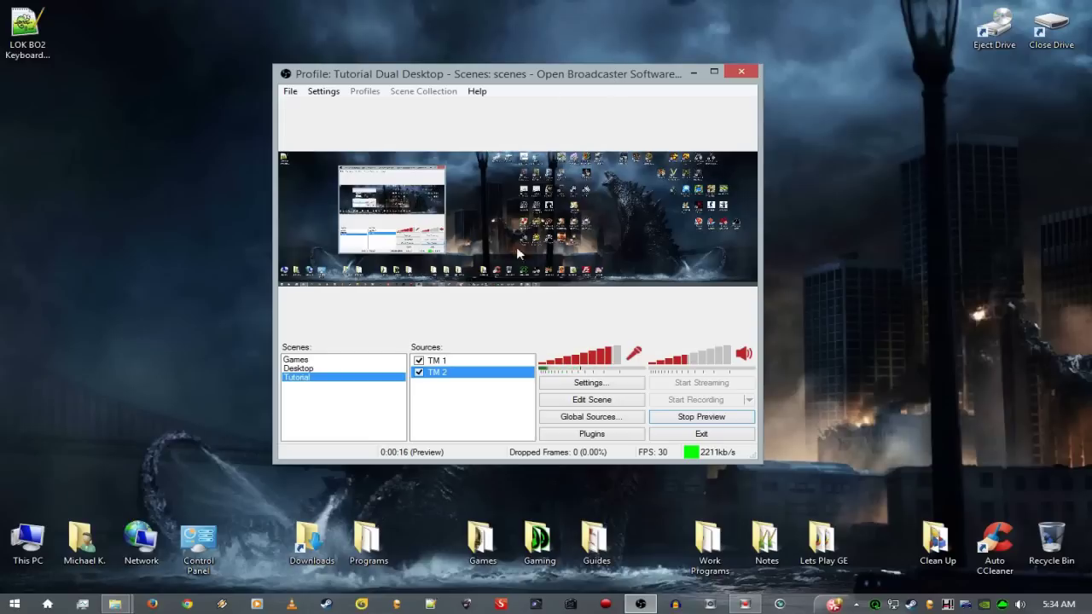
# - Maximize the window to examine the dual-monitor preview, stop the preview, and restore the window to its smaller size
pyautogui.moveTo(524, 68); pyautogui.dragTo(477, 3)
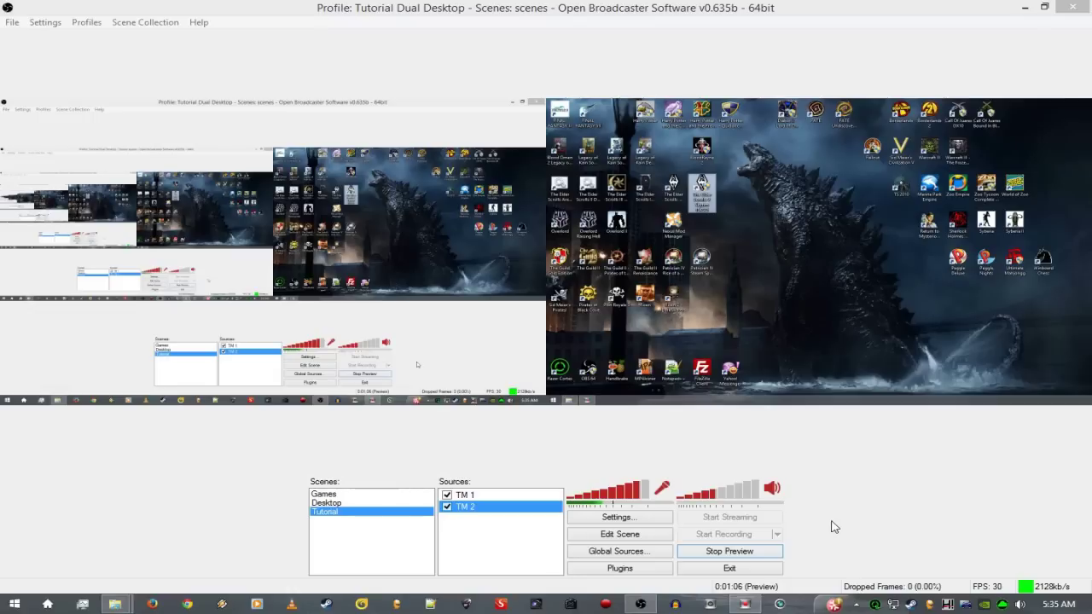
pyautogui.click(754, 552)
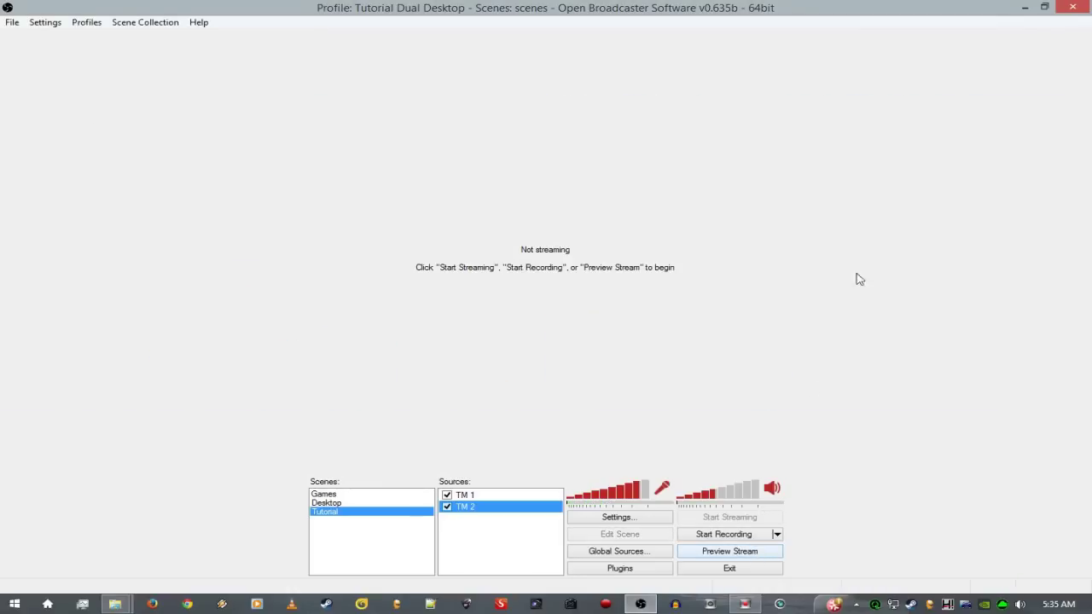
pyautogui.doubleClick(950, 8)
pyautogui.moveTo(878, 111); pyautogui.dragTo(624, 105)
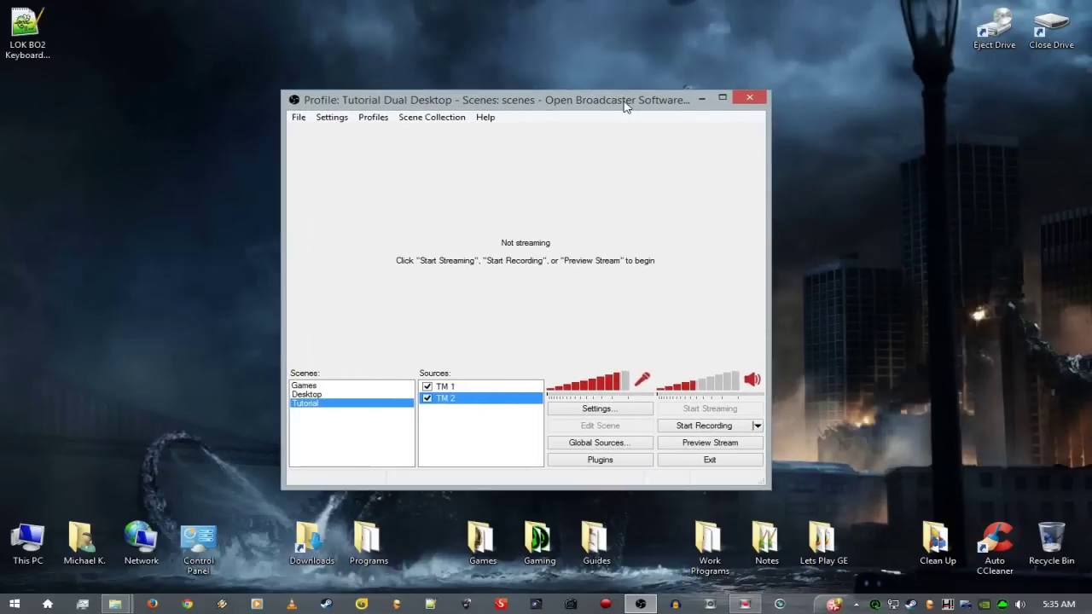